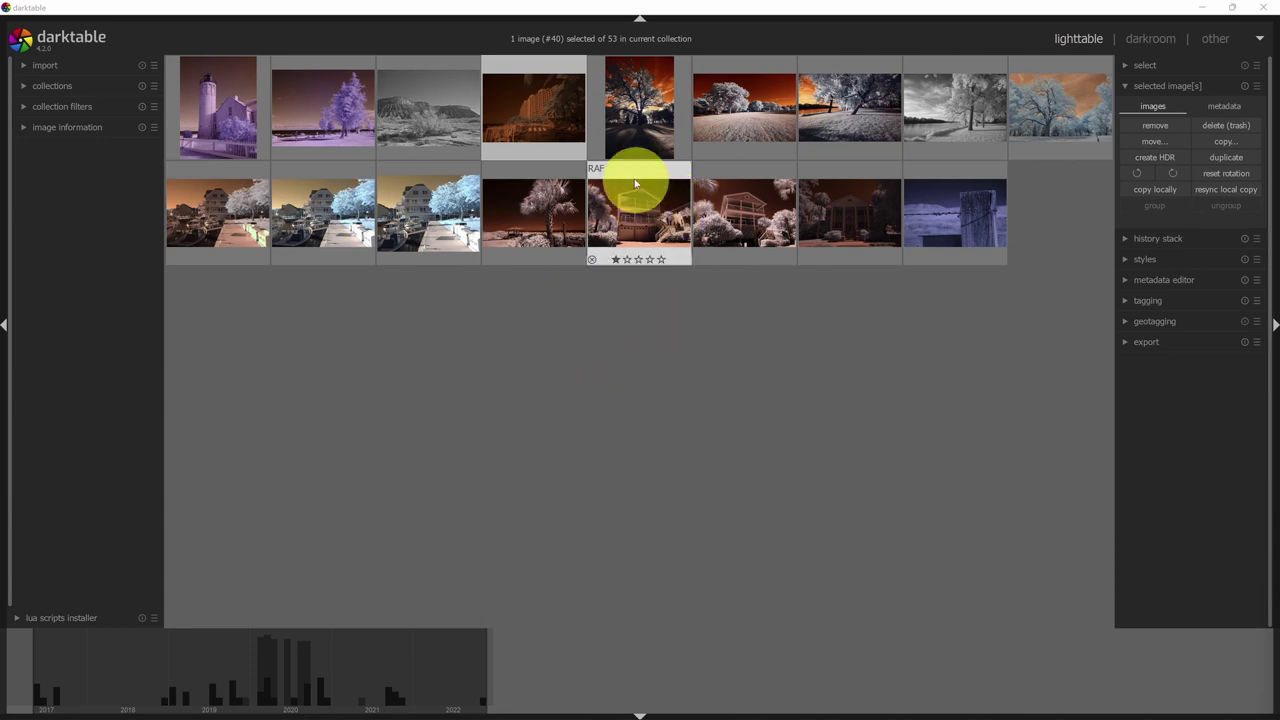
- Open the infrared hotel photo in the darkroom for editing
left_click(1146, 44)
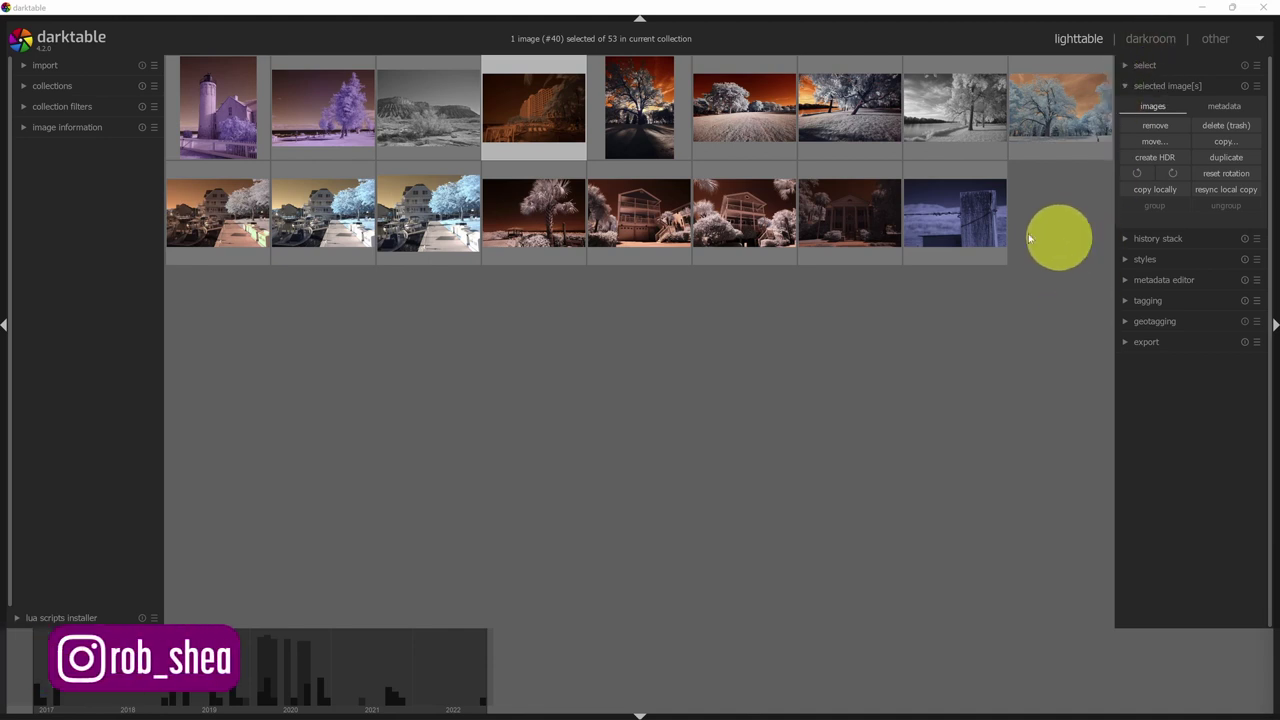
left_click(529, 106)
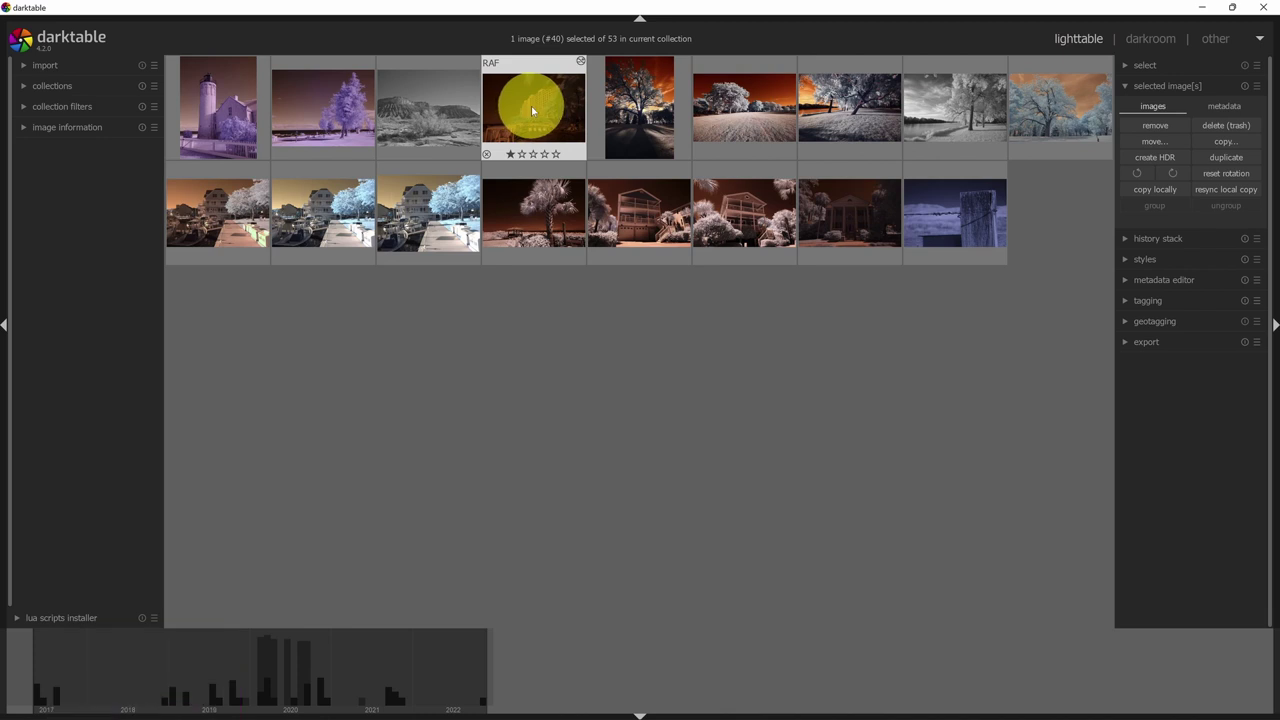
left_click(532, 111)
double_click(532, 111)
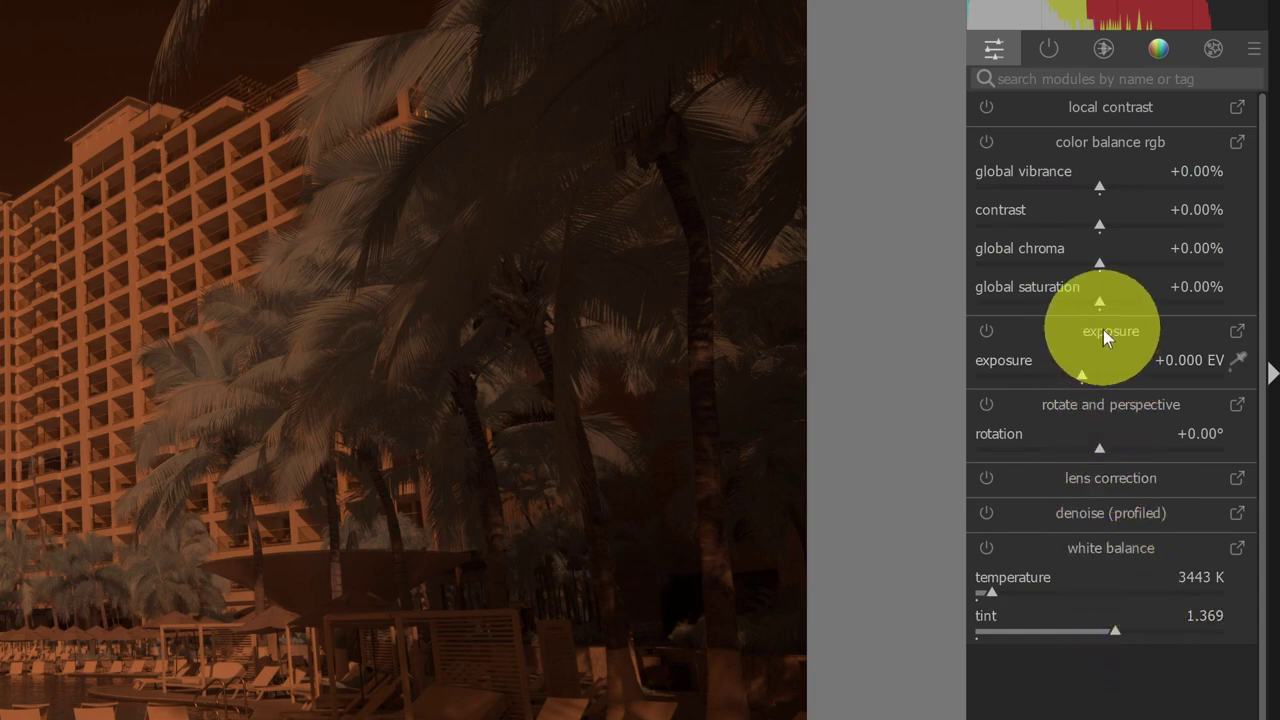
- Raise exposure and switch the exposure module to automatic mode, giving about 2.47 EV
left_click_drag(1087, 378, 1119, 375)
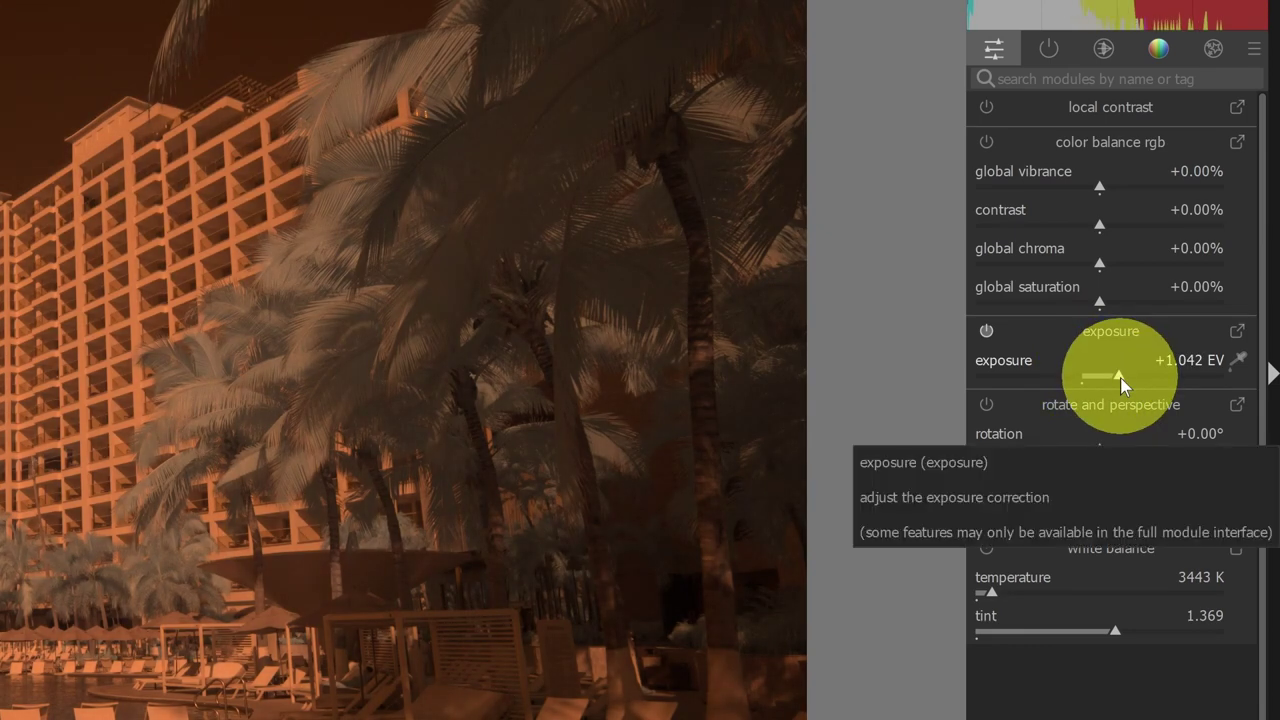
left_click(1237, 336)
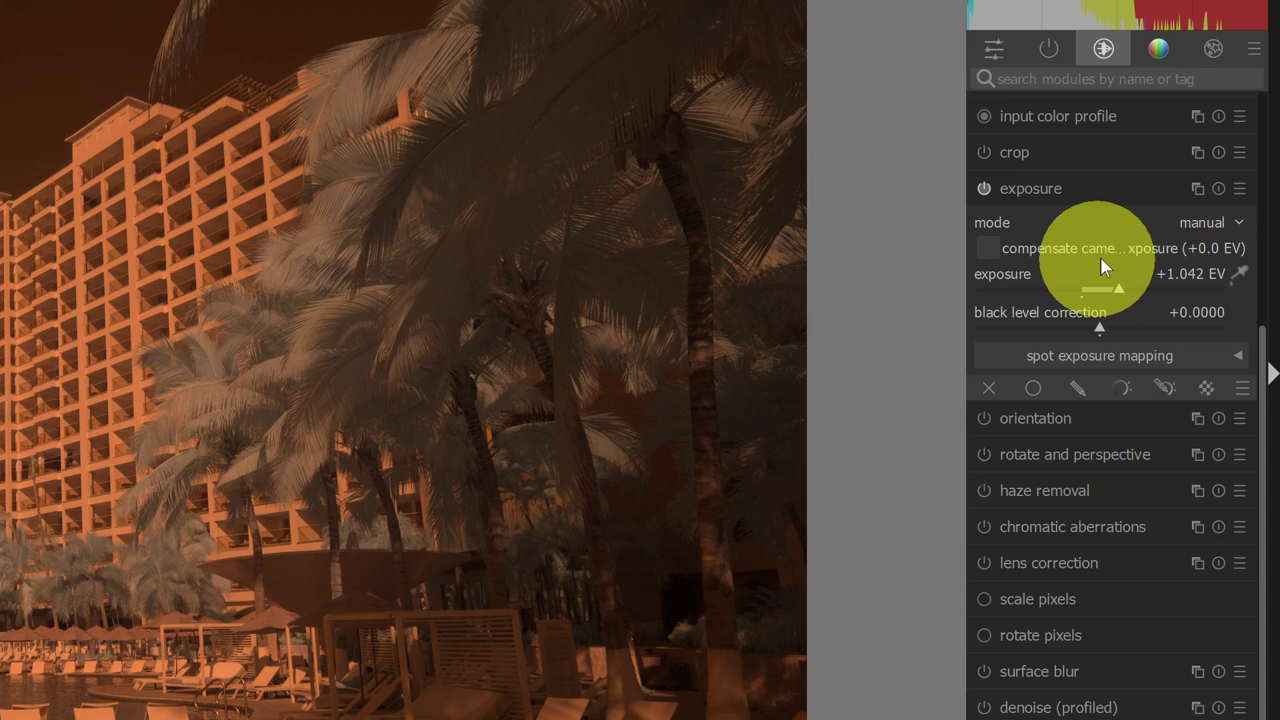
left_click(1223, 220)
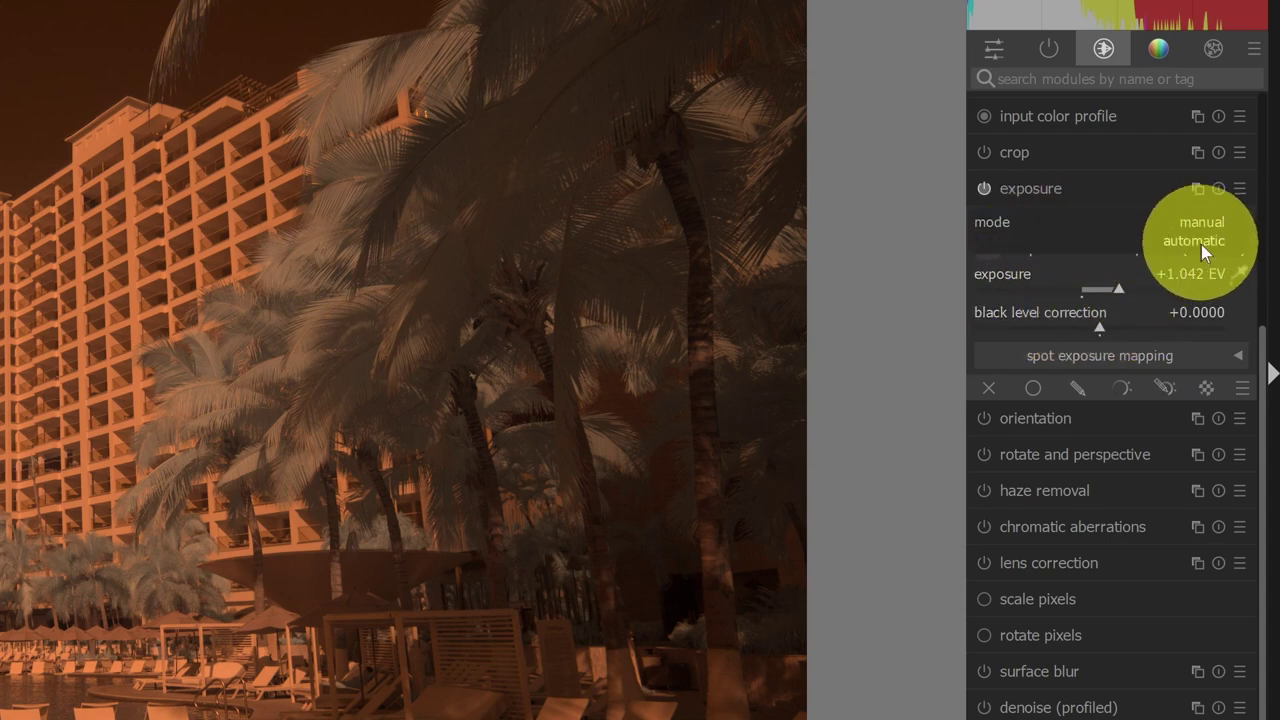
left_click(1202, 244)
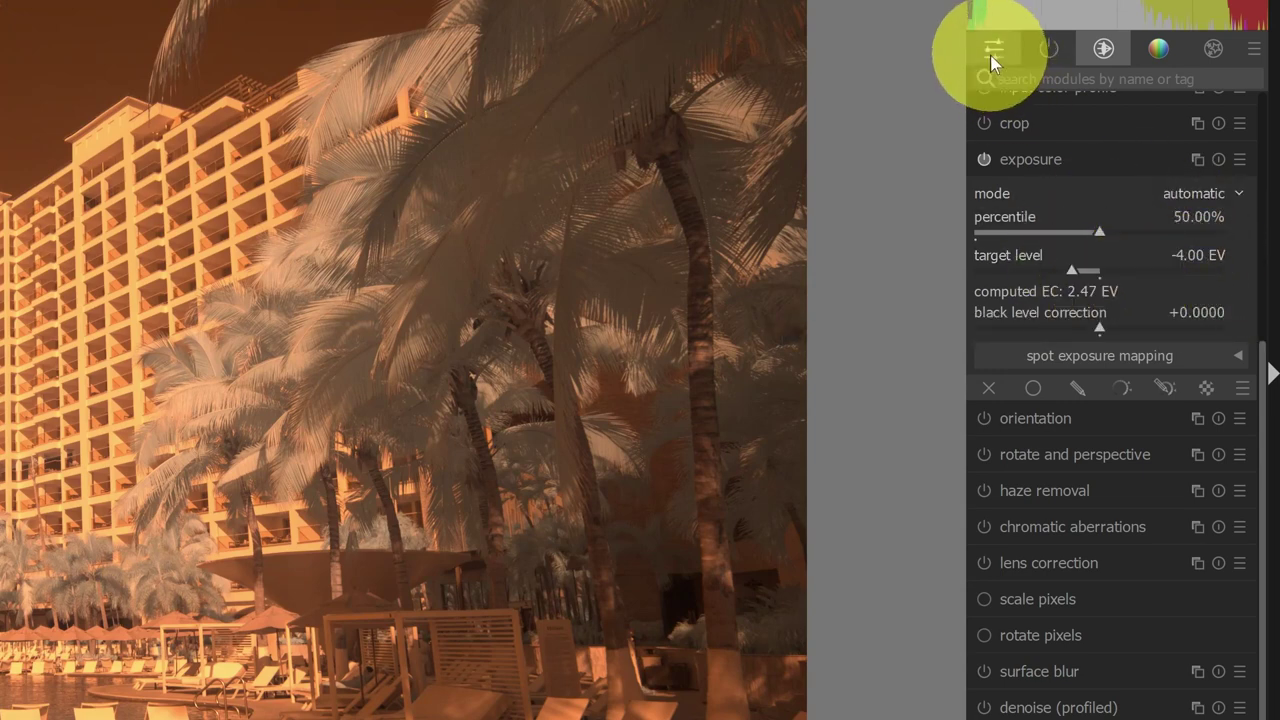
- Show only active modules, keep the Adobe RGB (compatible) working profile, and toggle exposure off and on to compare
left_click(1049, 51)
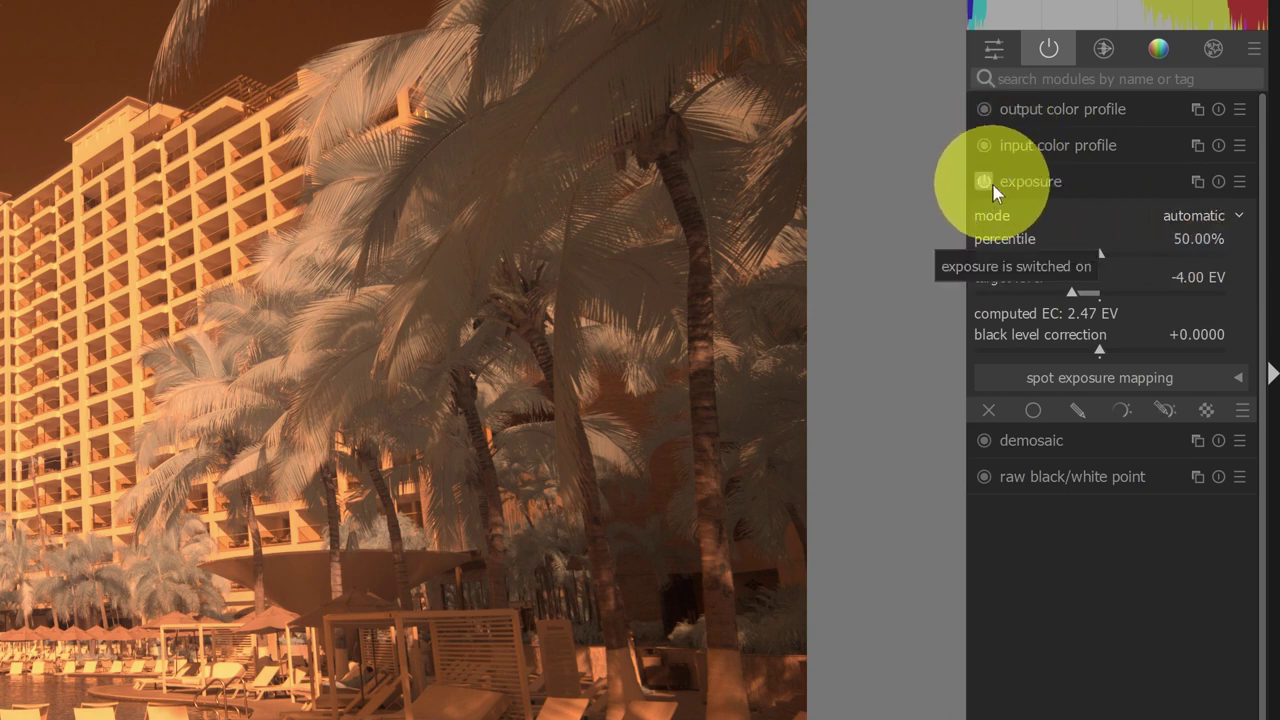
left_click(1071, 143)
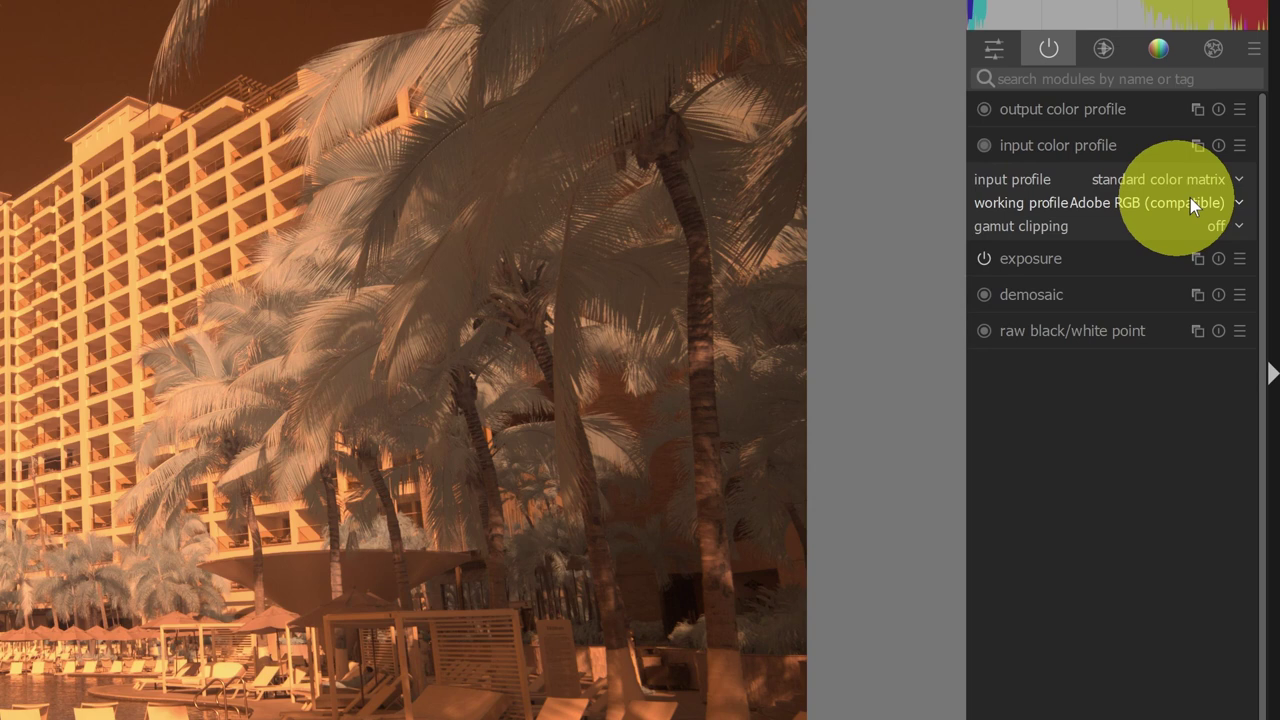
left_click(1221, 201)
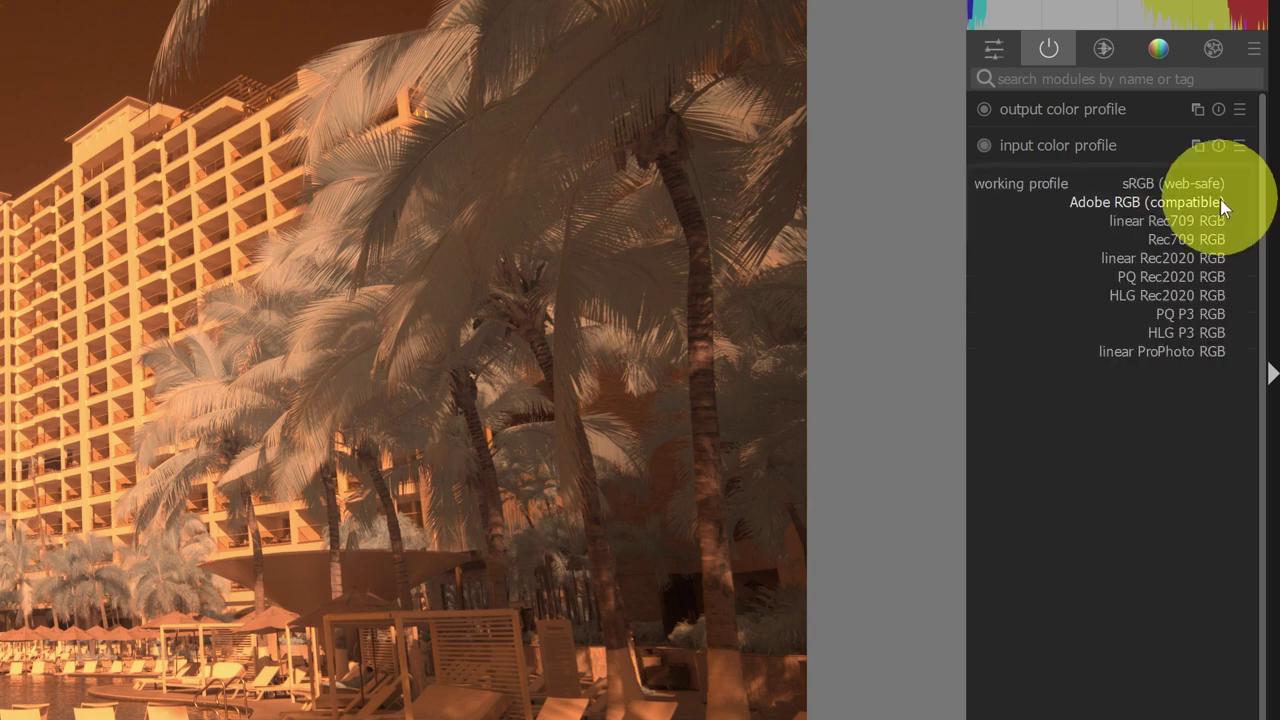
left_click(1109, 201)
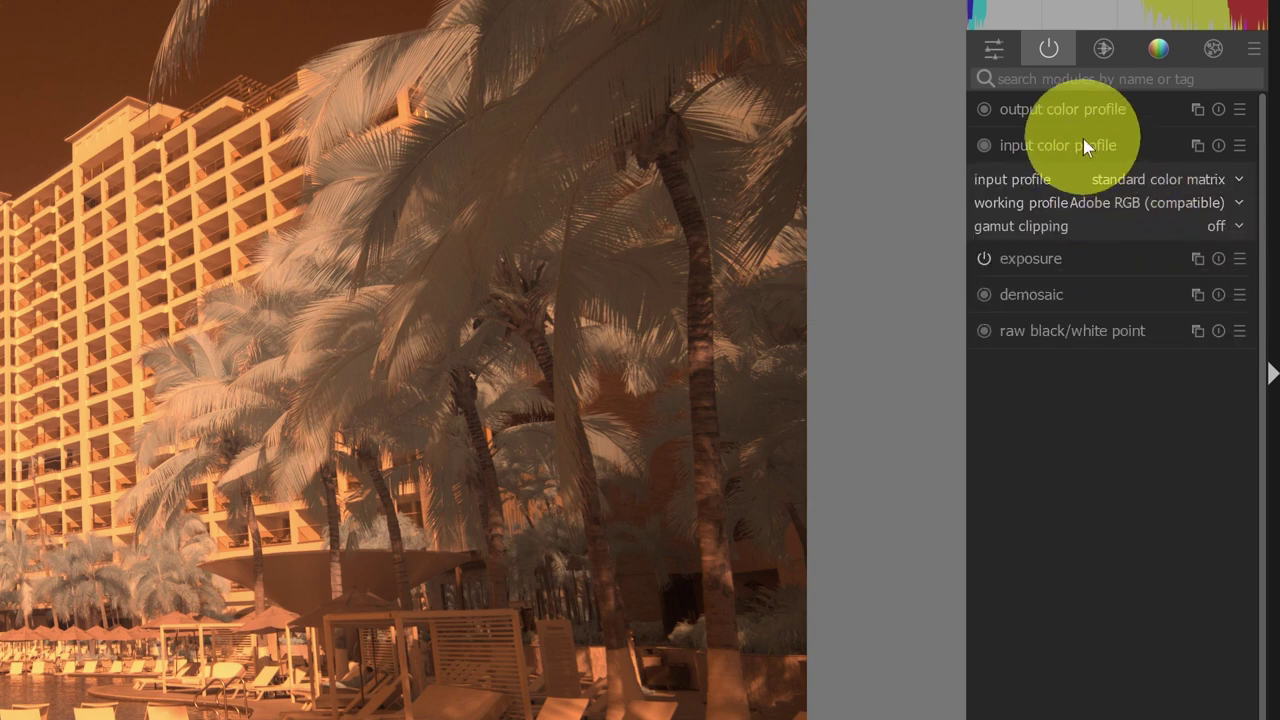
left_click(987, 258)
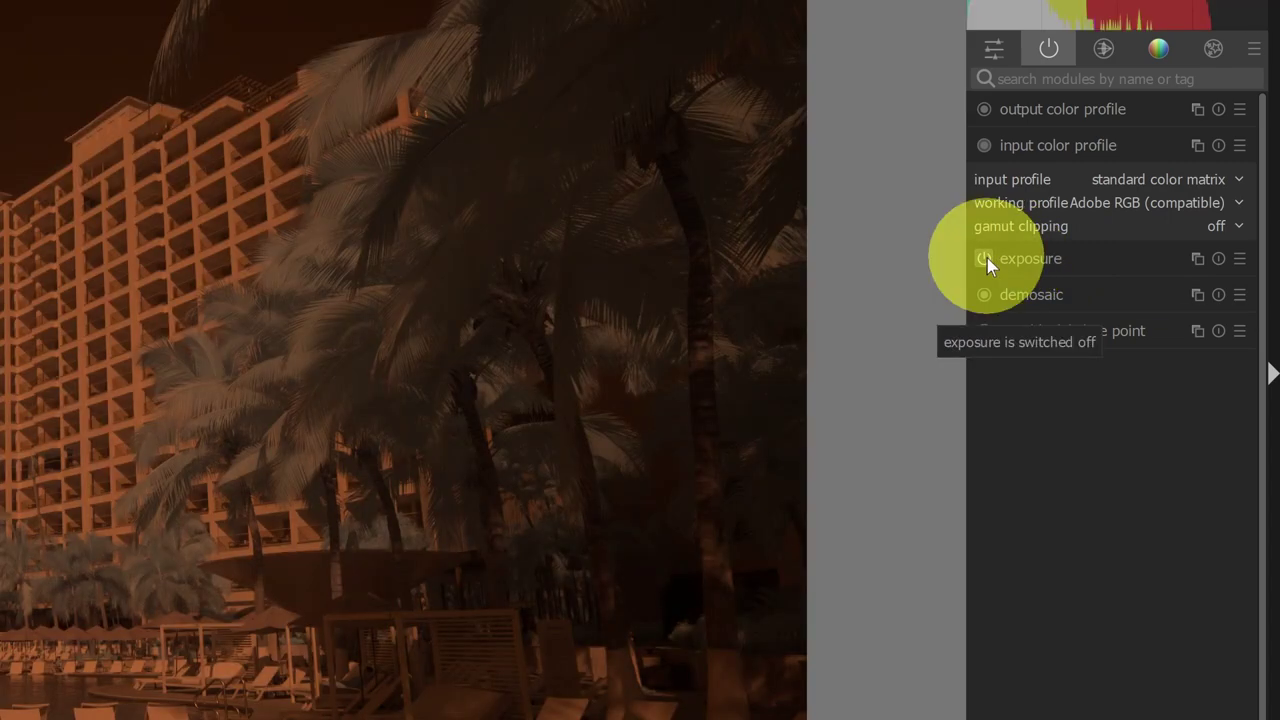
left_click(987, 258)
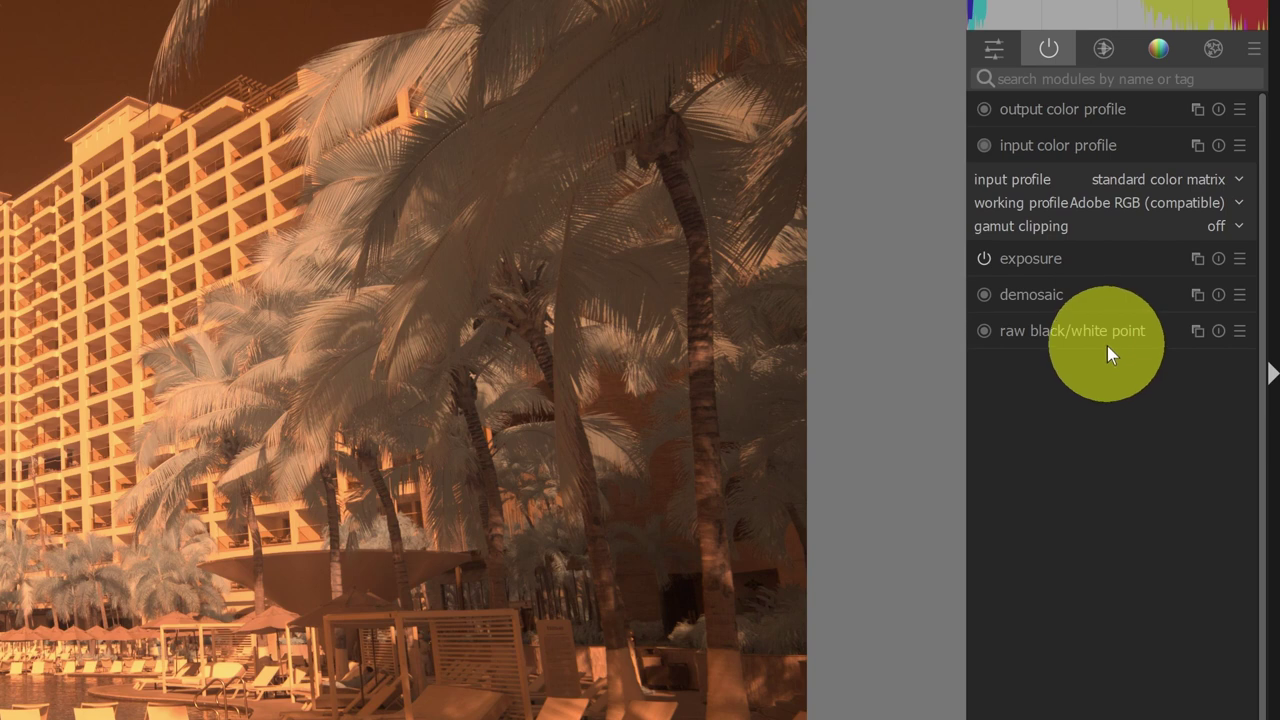
- Browse the technical, grading and effects module groups, then return to quick access
left_click(1104, 50)
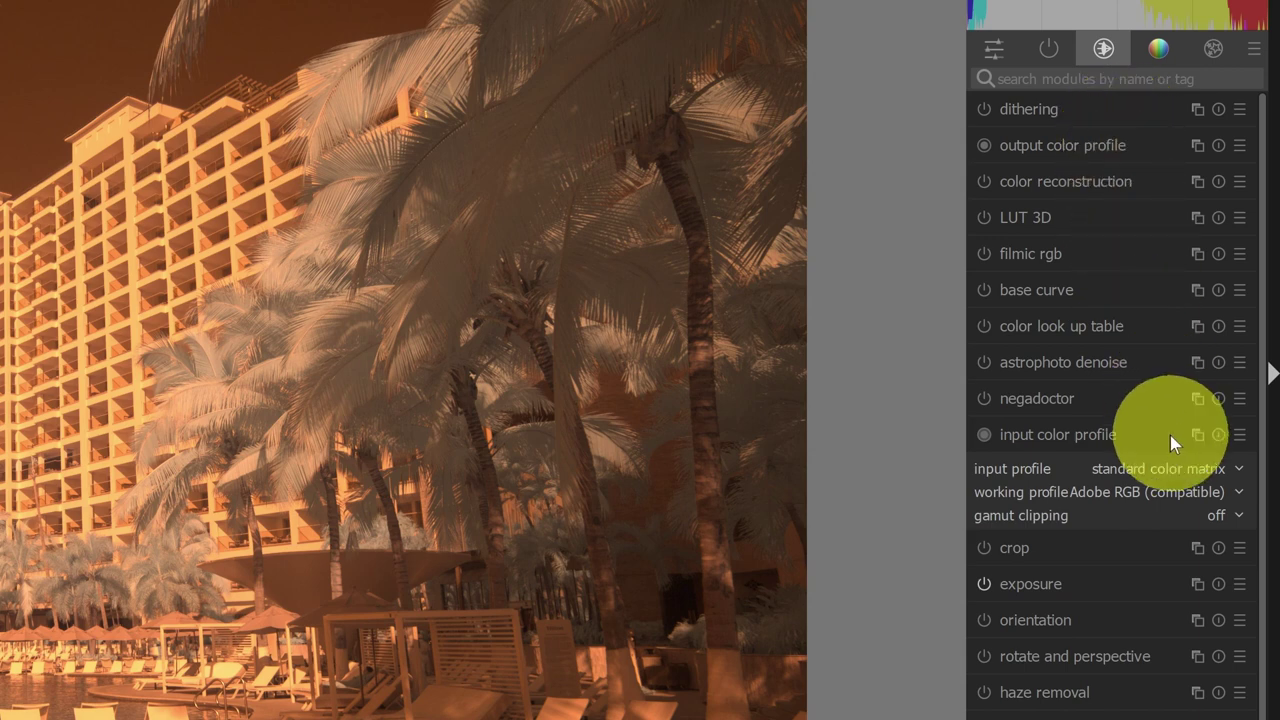
left_click(1159, 49)
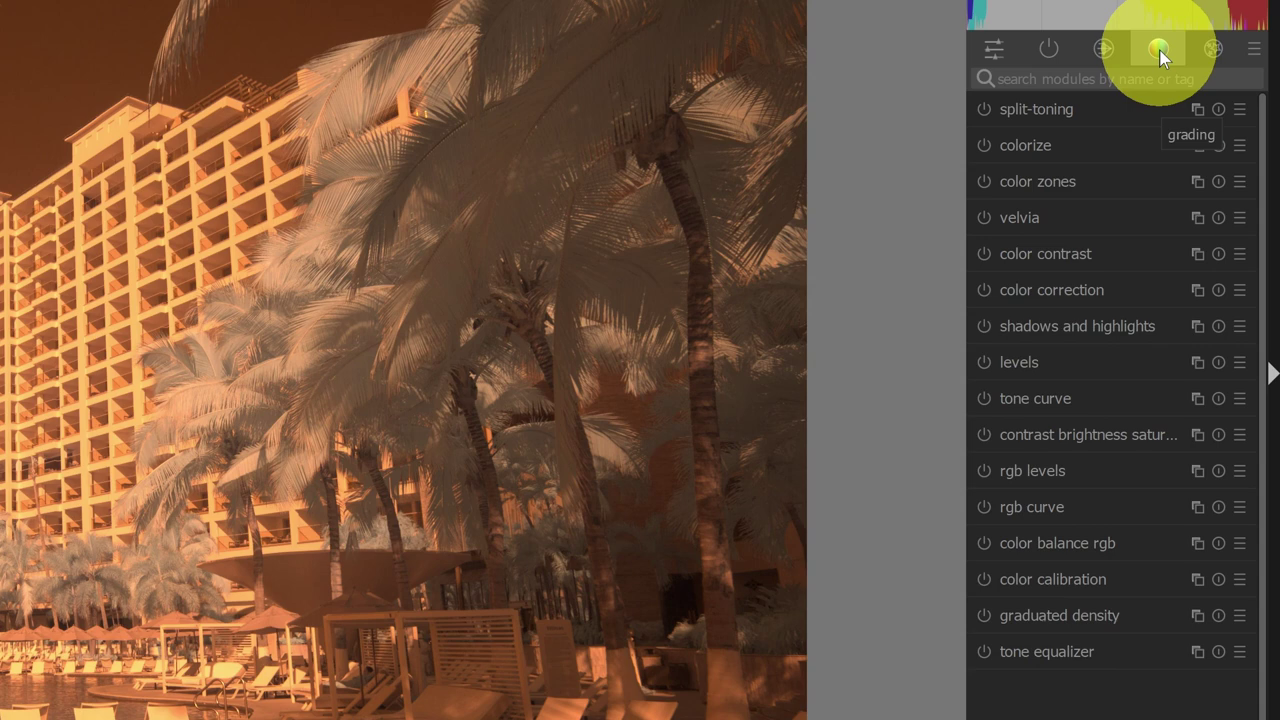
left_click(1213, 49)
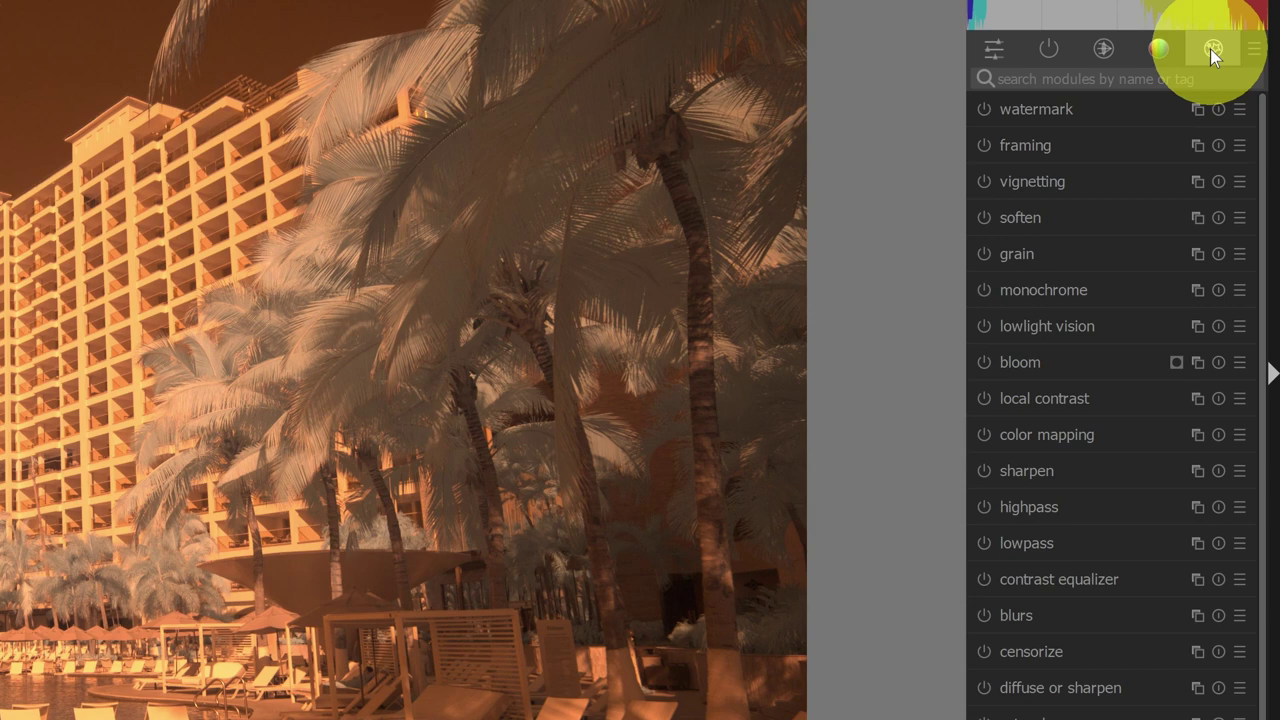
left_click(995, 56)
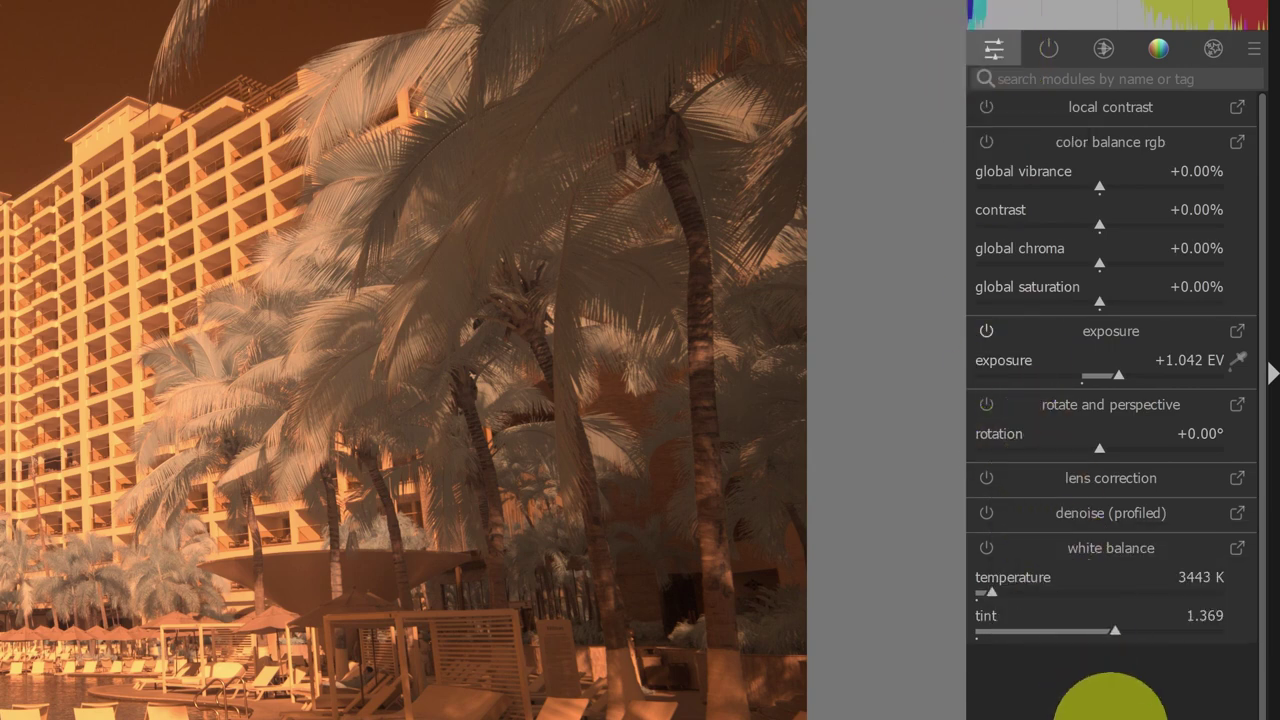
left_click(987, 549)
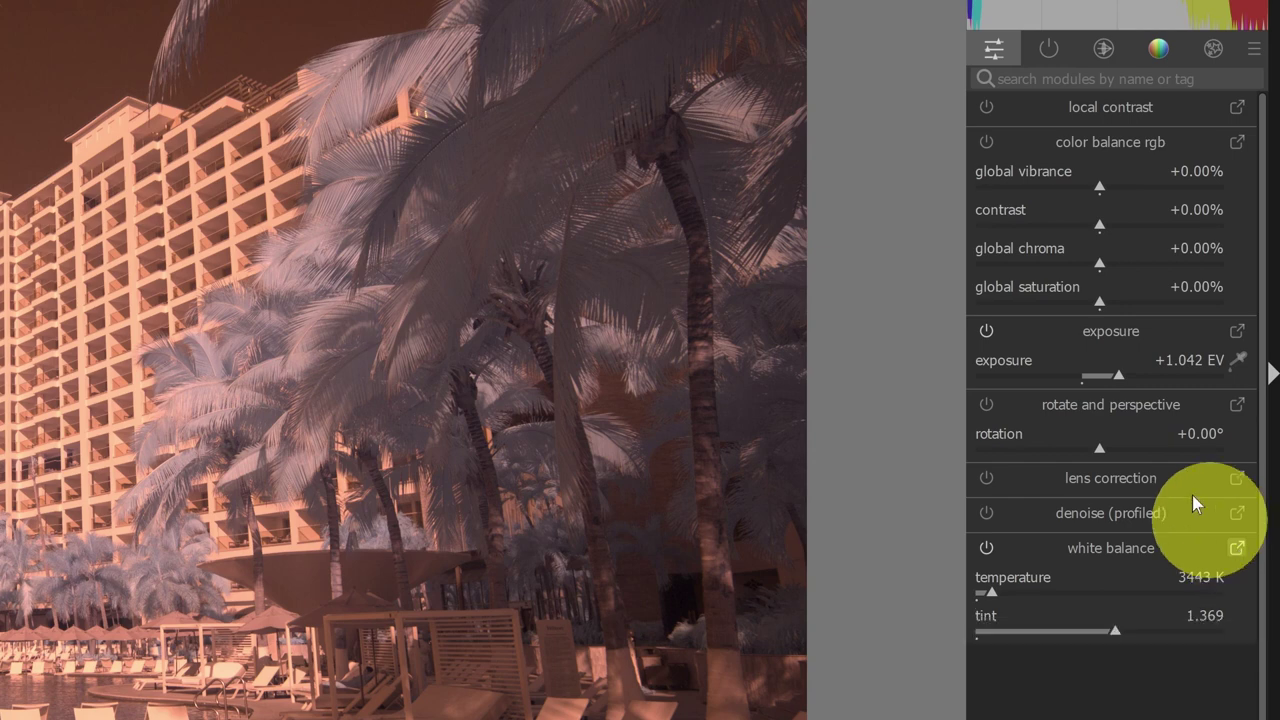
left_click(1068, 78)
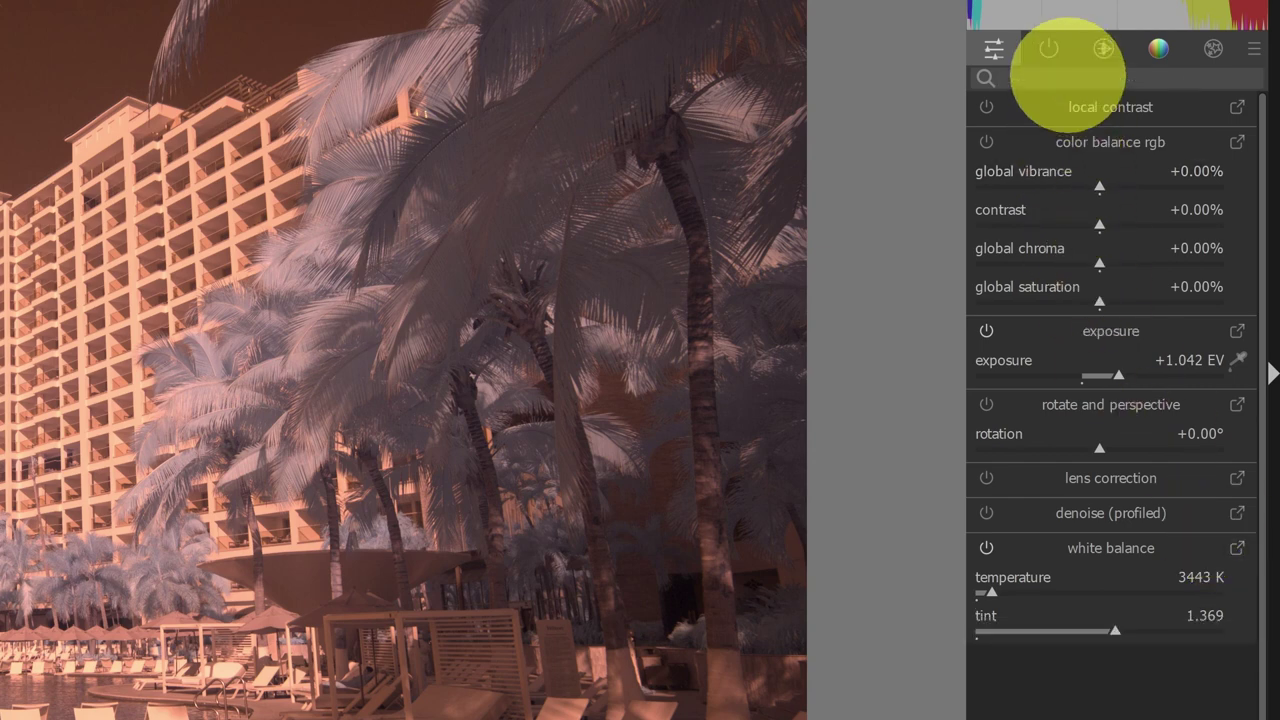
type("white")
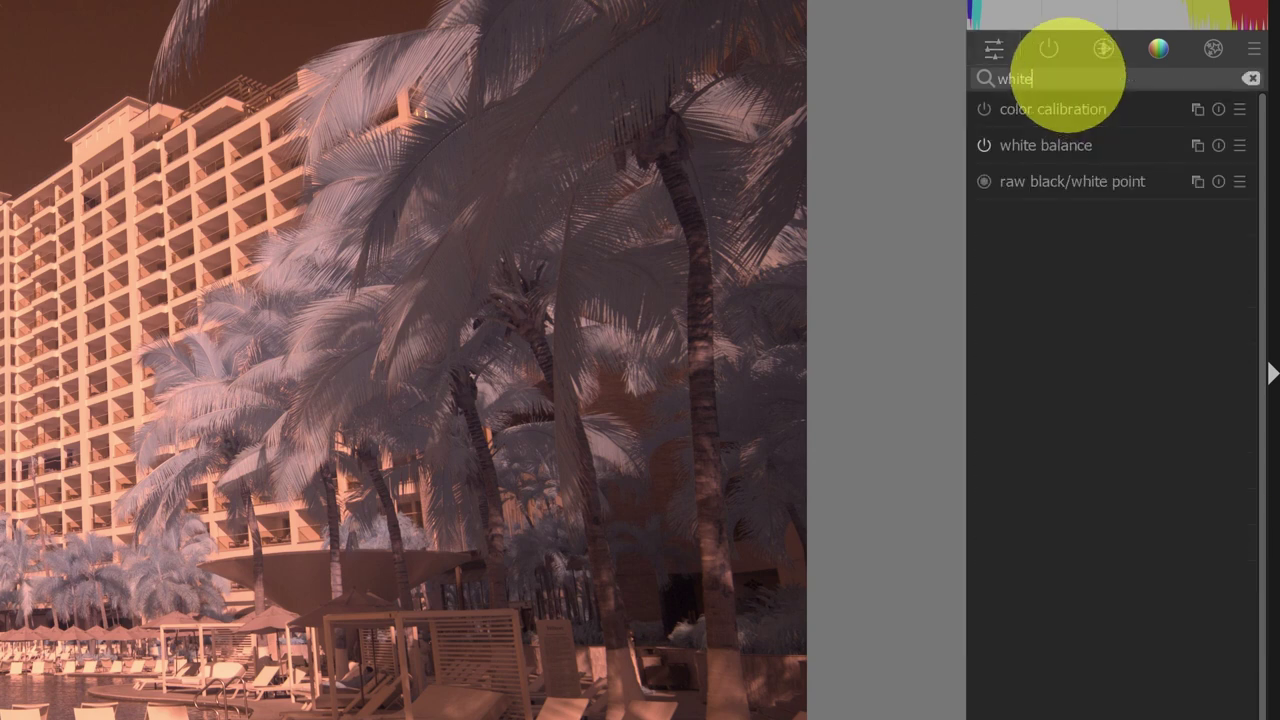
left_click(1032, 148)
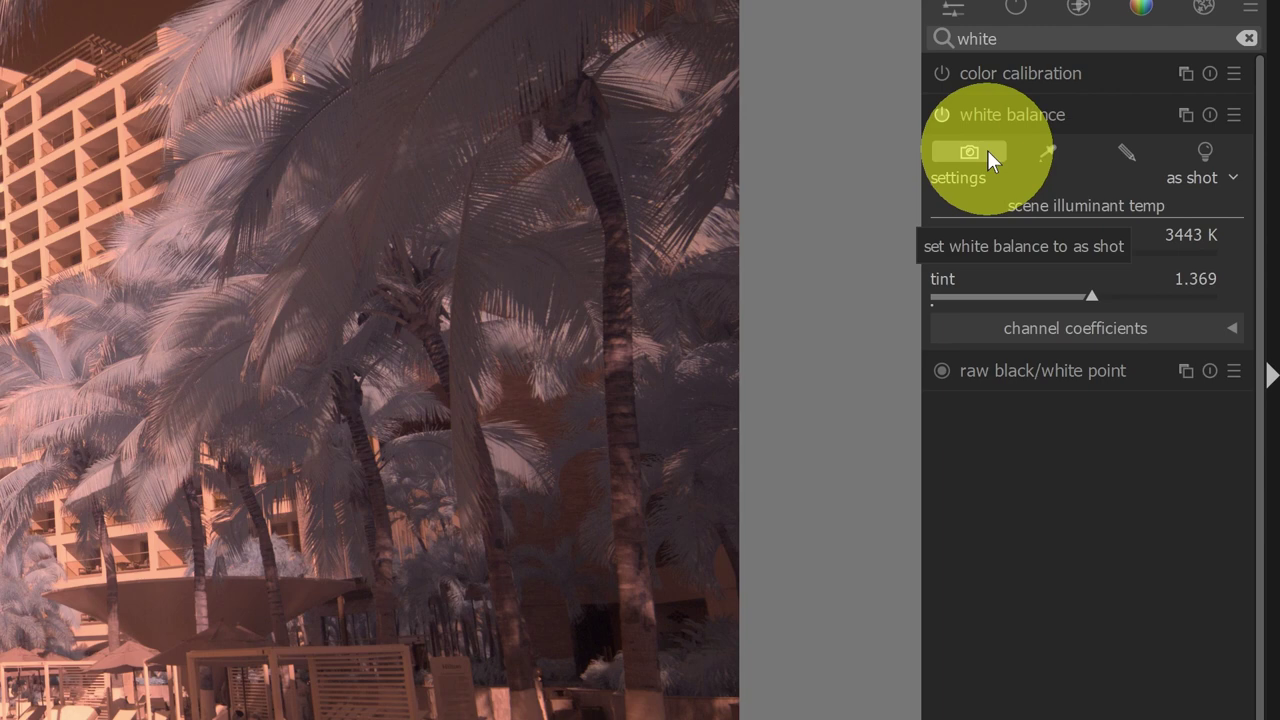
- Sample white balance from the hotel, palms and pool chairs, reaching 2184 K, tint 1.601
left_click(1059, 150)
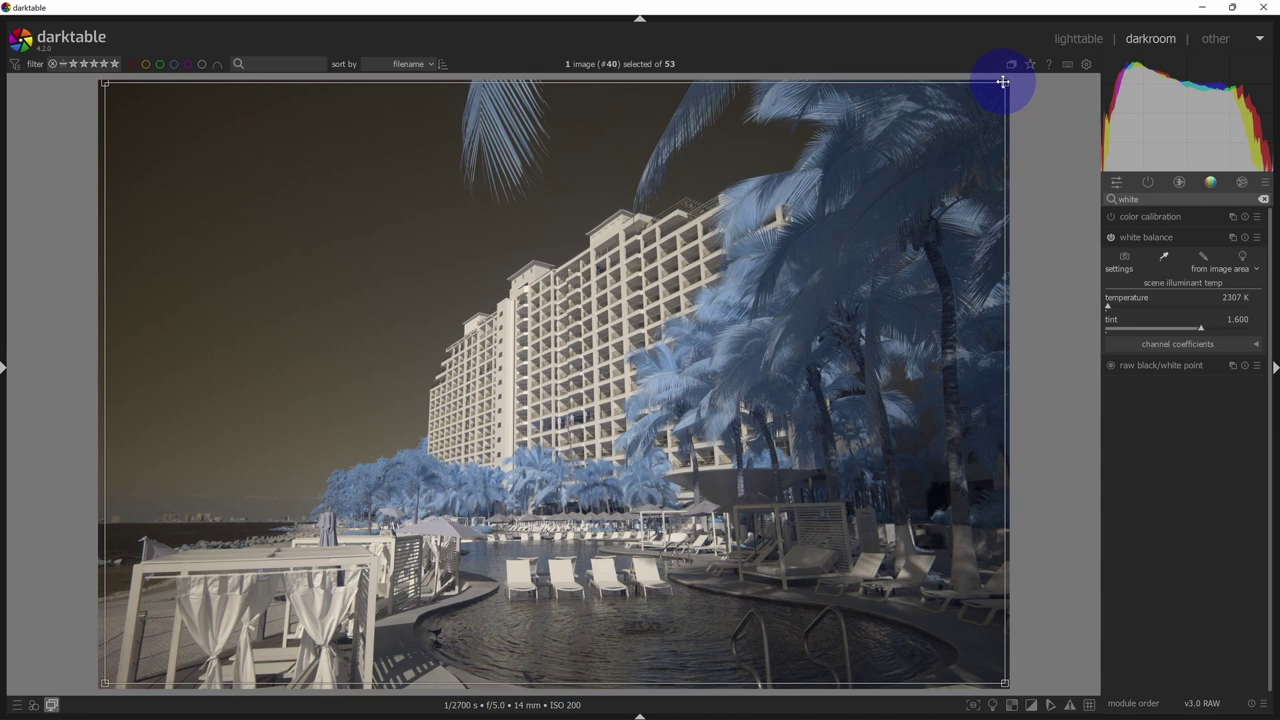
mouse_move(1002, 82)
left_mouse_down()
mouse_move(991, 97)
mouse_move(1003, 85)
left_mouse_up()
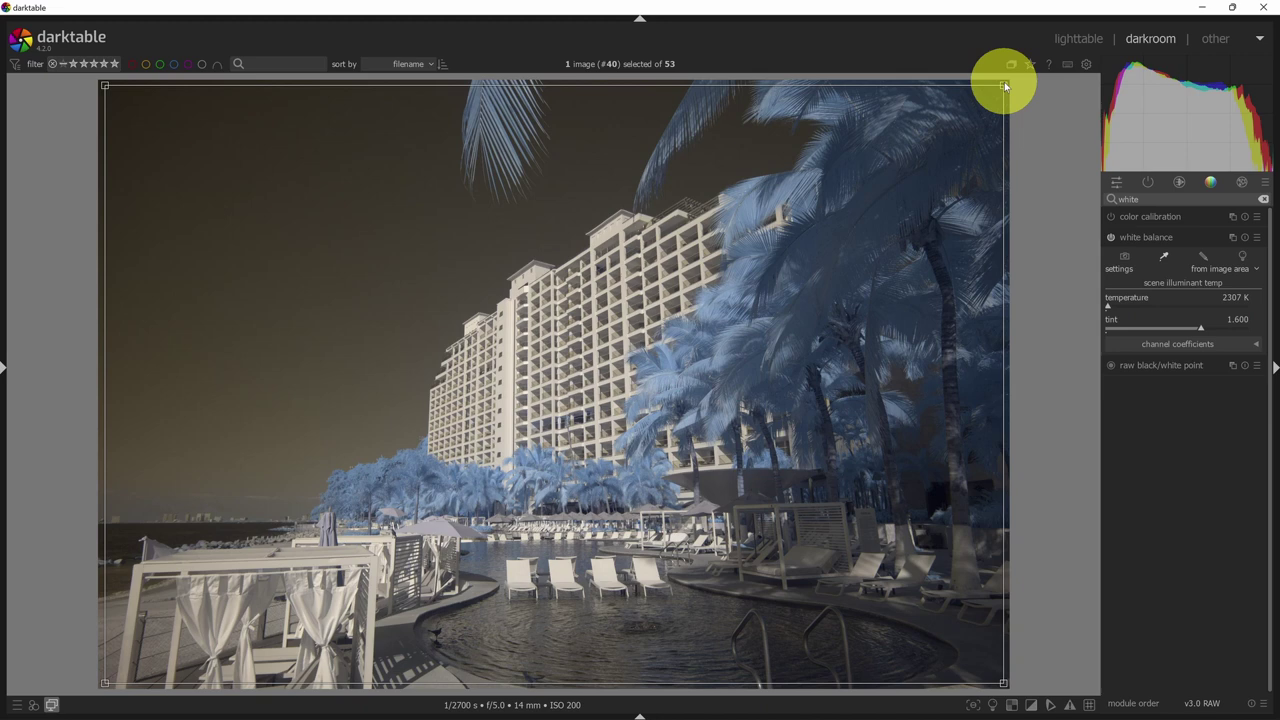
left_click_drag(1004, 82, 680, 292)
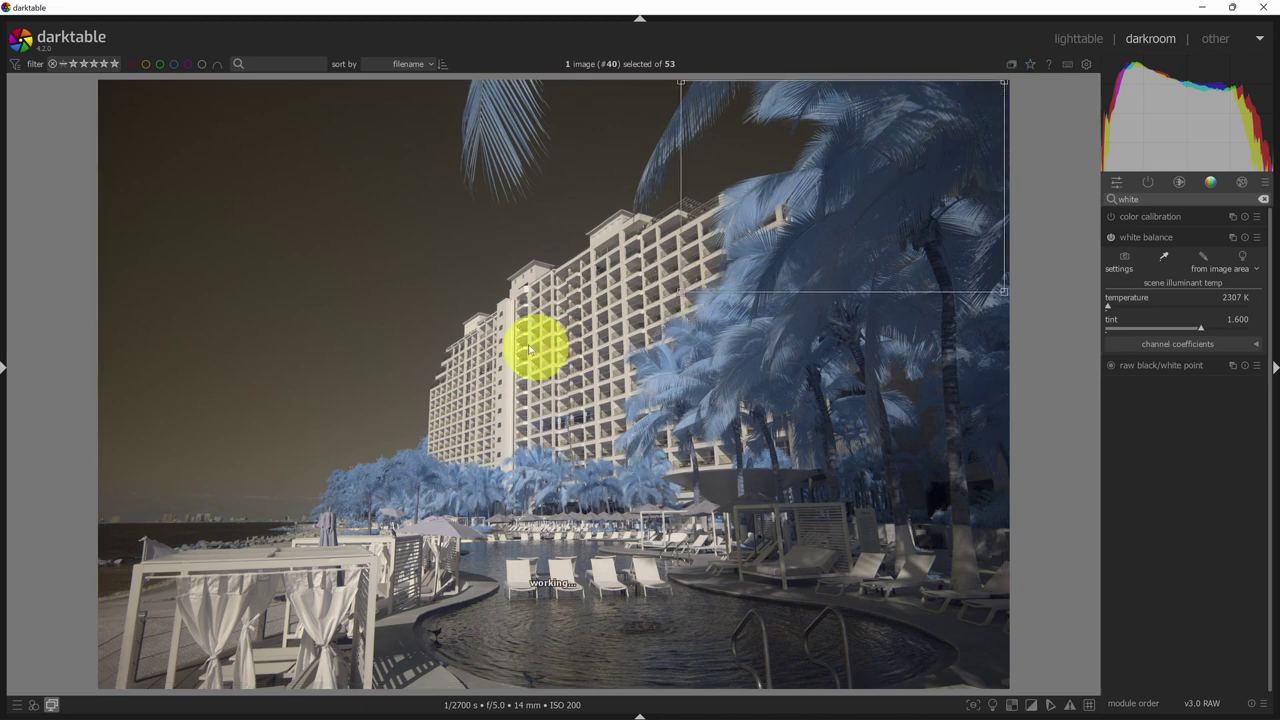
left_click_drag(530, 349, 612, 434)
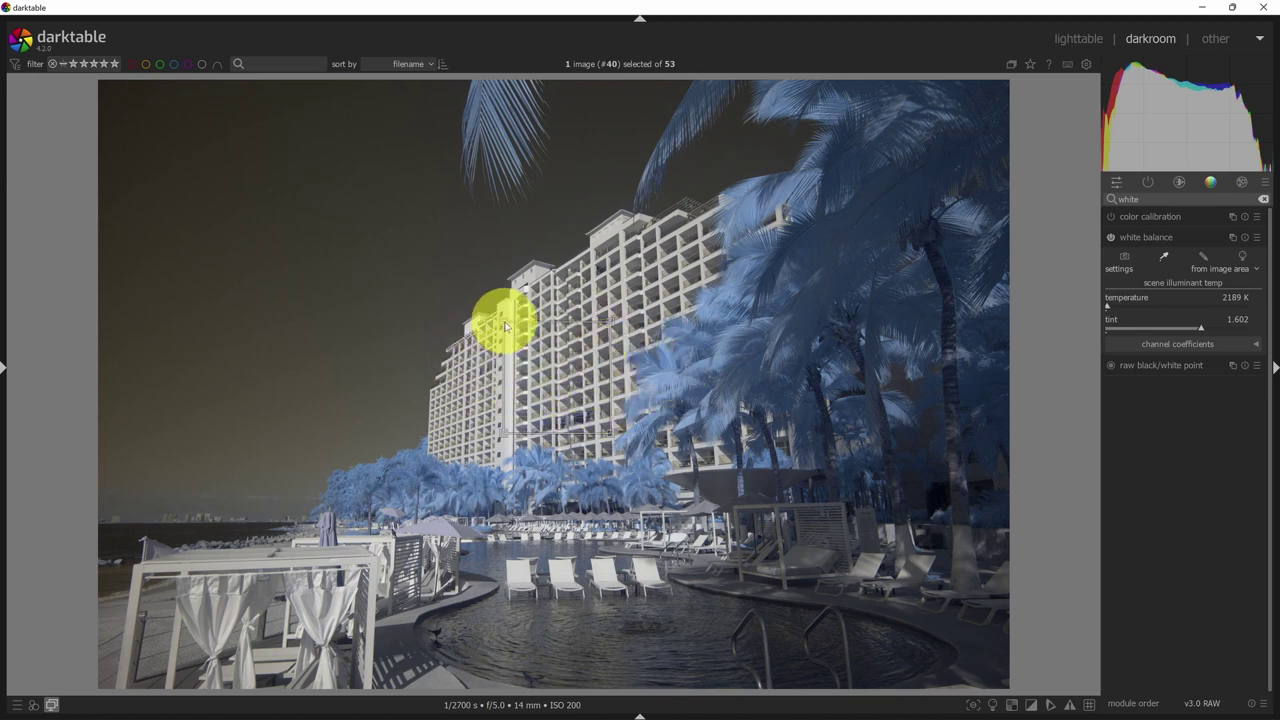
left_click_drag(818, 234, 866, 280)
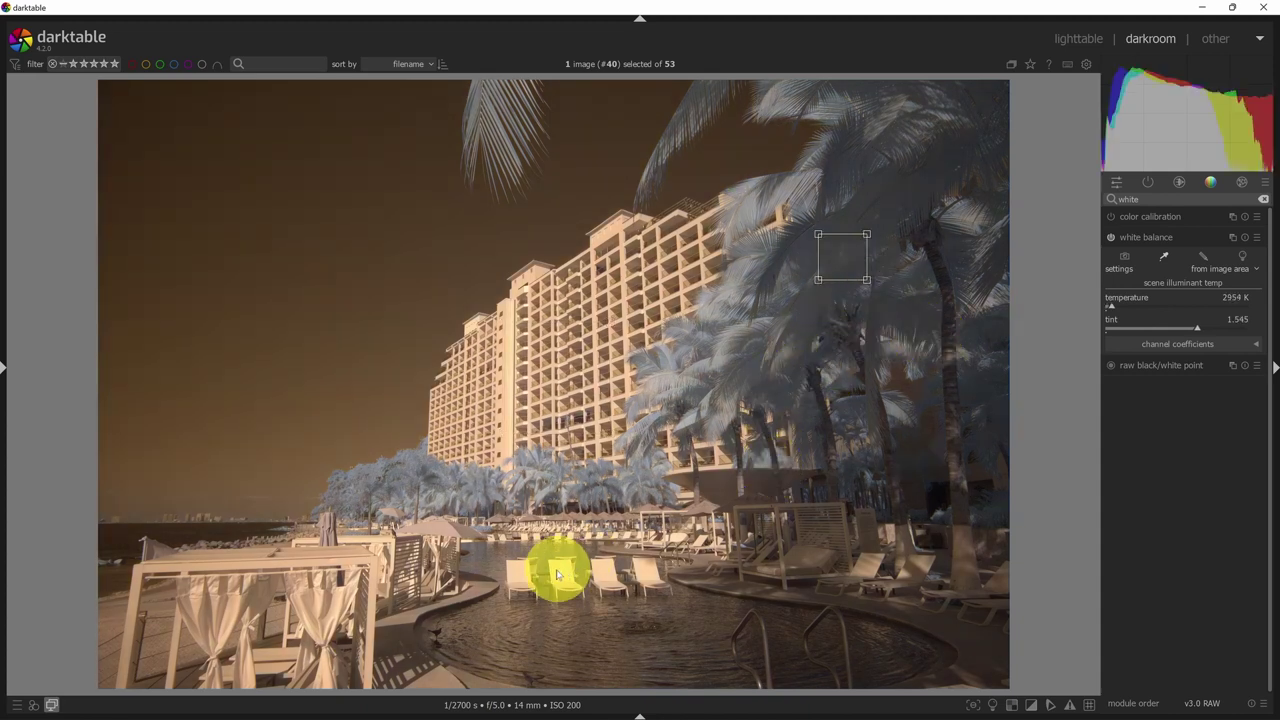
left_click_drag(564, 572, 697, 575)
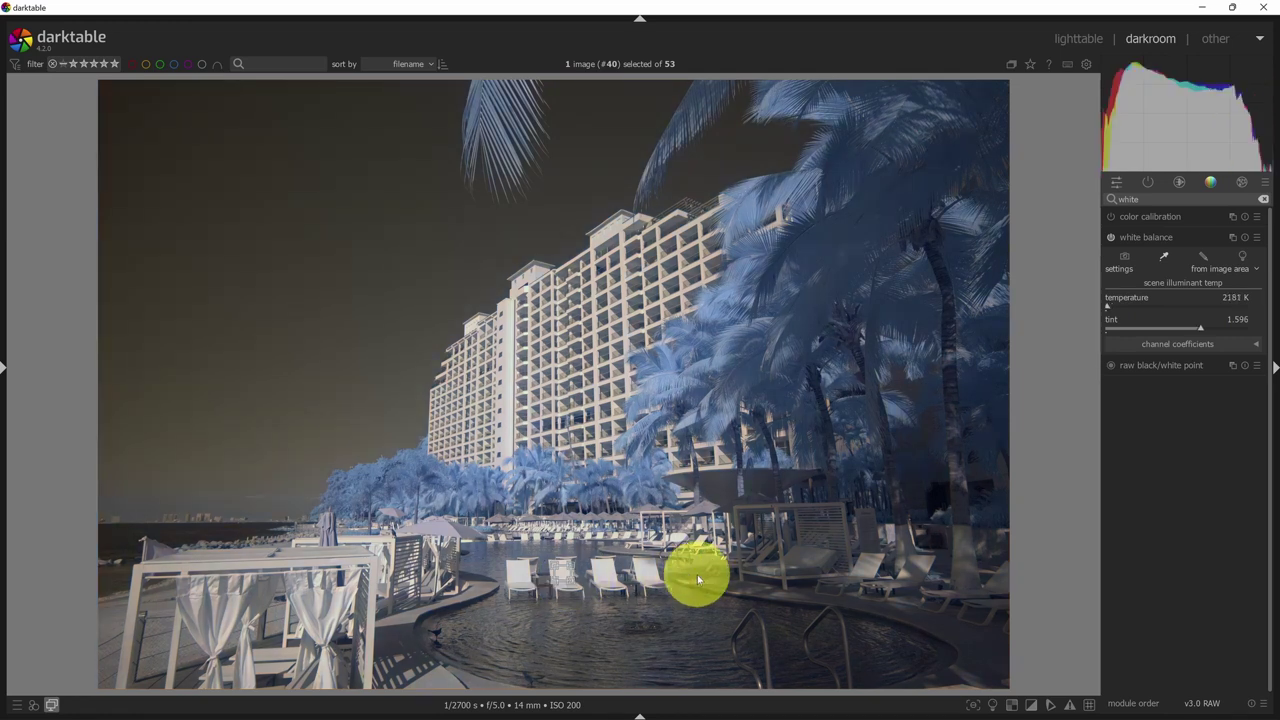
left_click_drag(560, 322, 627, 422)
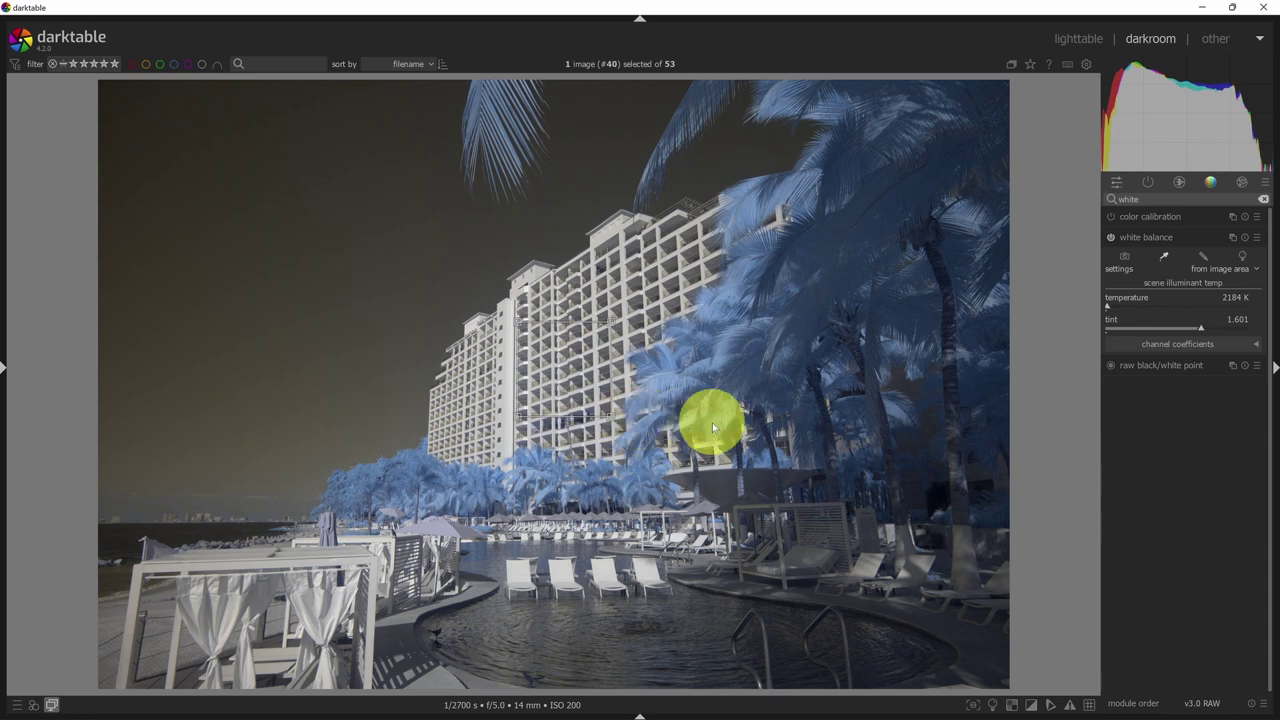
- Switch white balance to user modified and fine-tune temperature to 2256 K, tint 1.596
left_click(1163, 256)
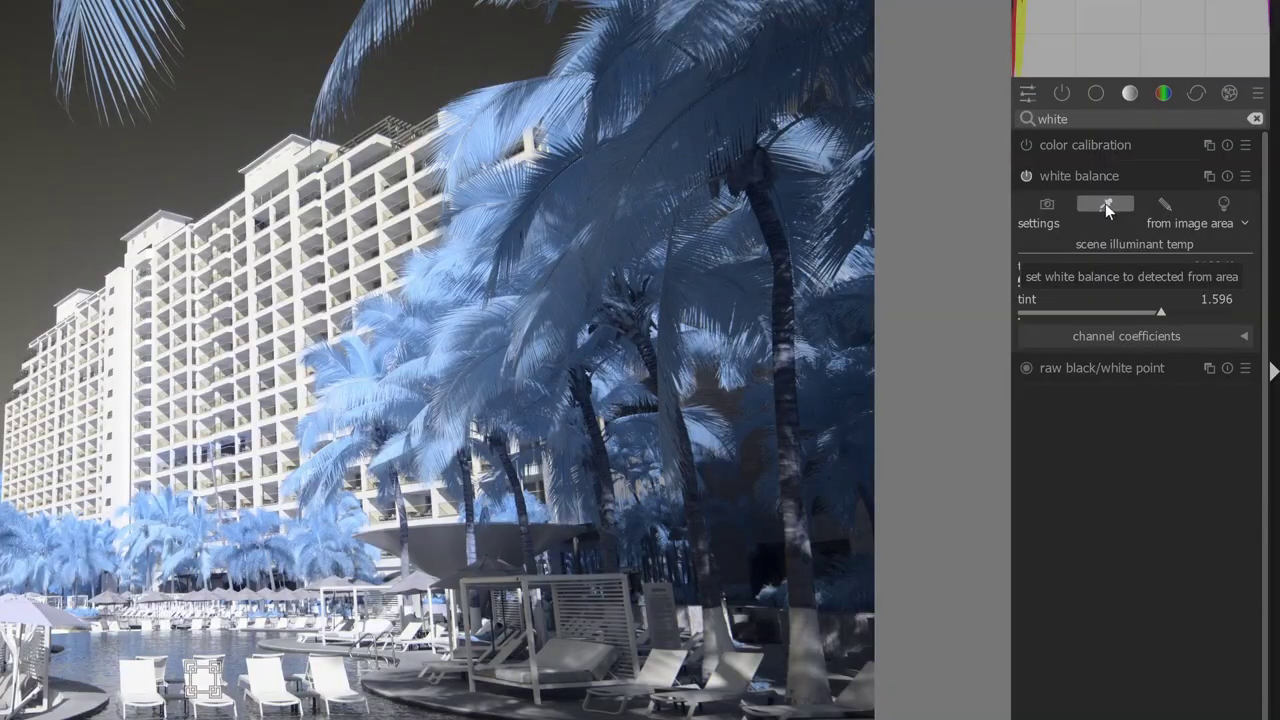
left_click(1163, 206)
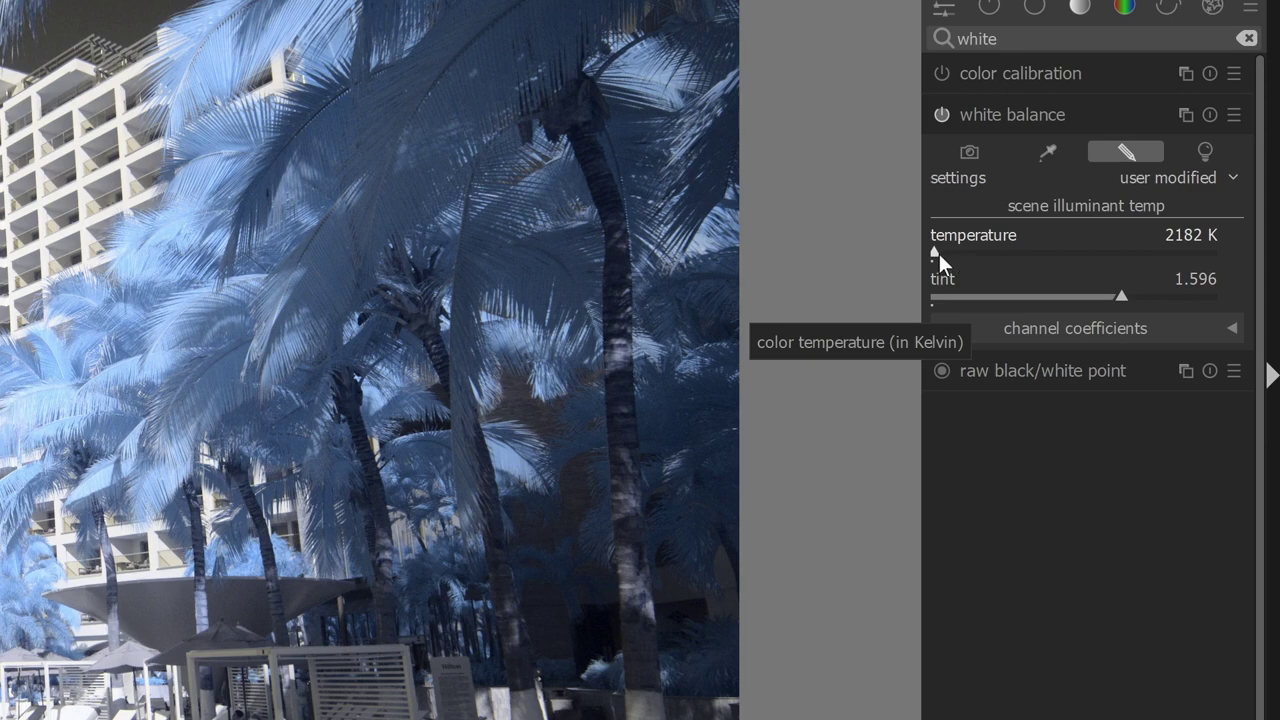
left_click_drag(938, 253, 978, 252)
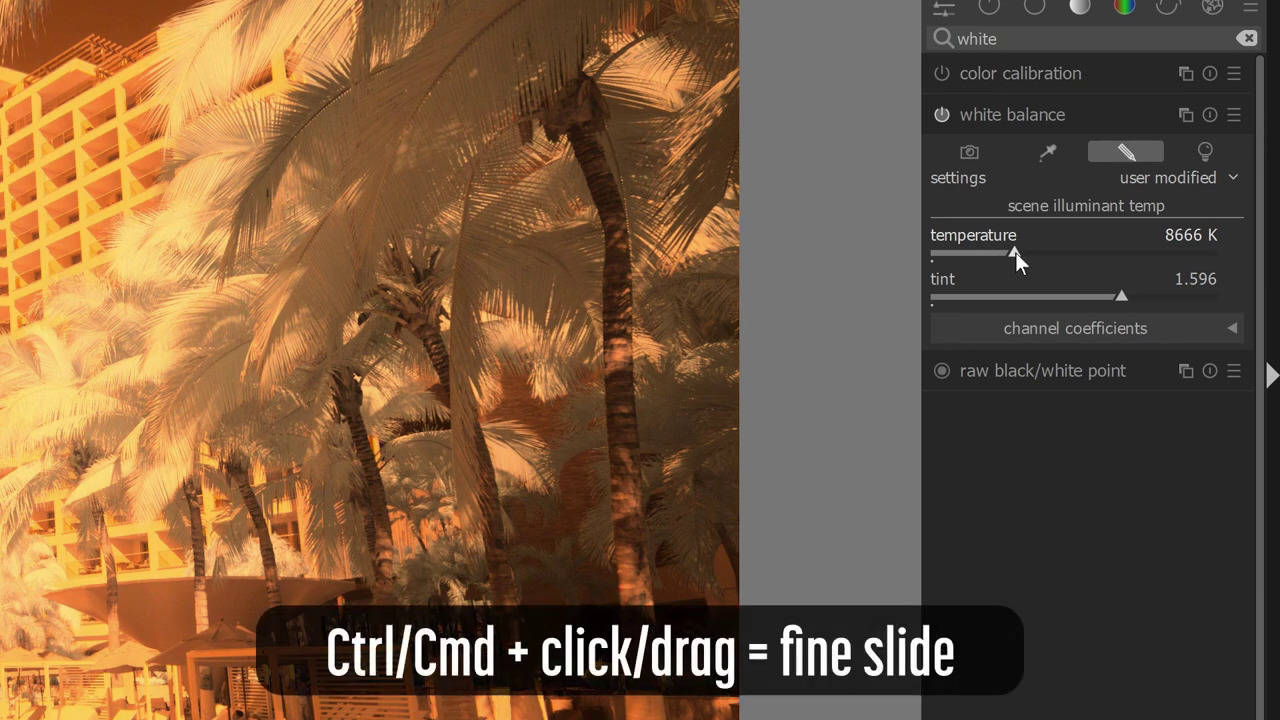
left_click_drag(1013, 252, 933, 260)
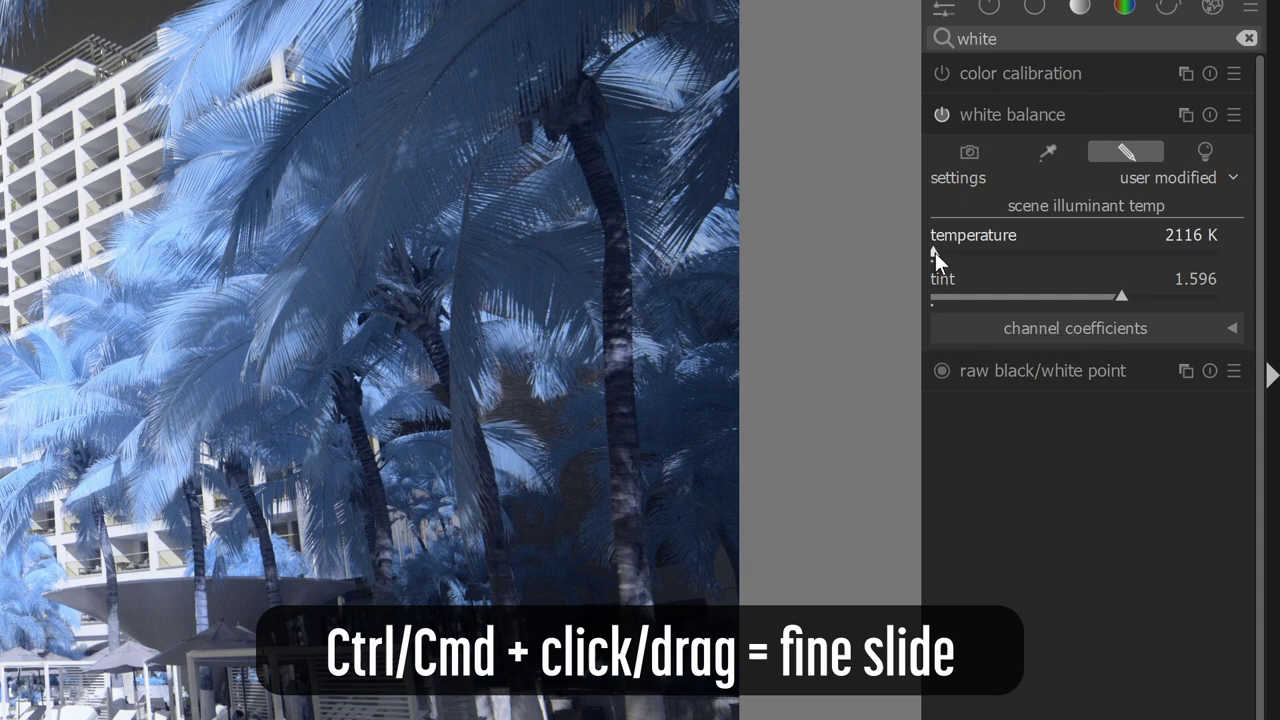
mouse_move(943, 255)
left_mouse_down()
mouse_move(1003, 263)
mouse_move(952, 255)
left_mouse_up()
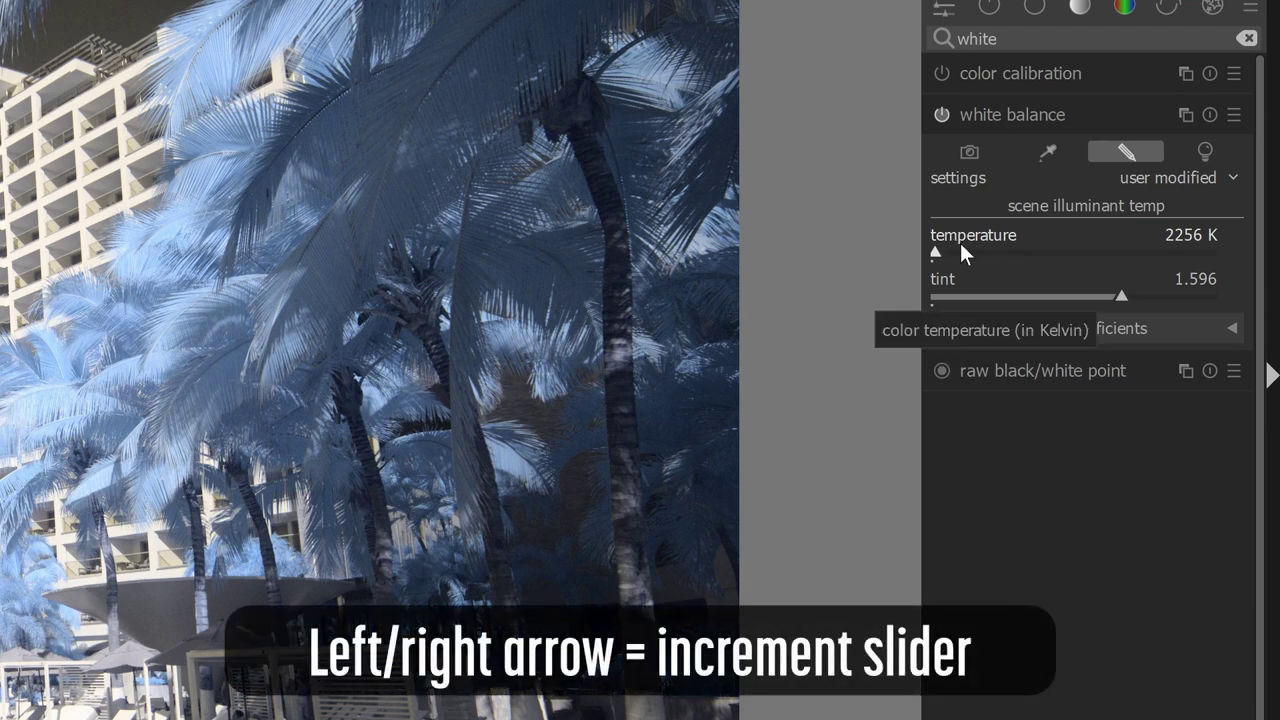
- Nudge the temperature in 1 K and 10 K steps, ending at 2230 K
key("Right")
key("Right")
key("Right")
key("Right")
key("Right")
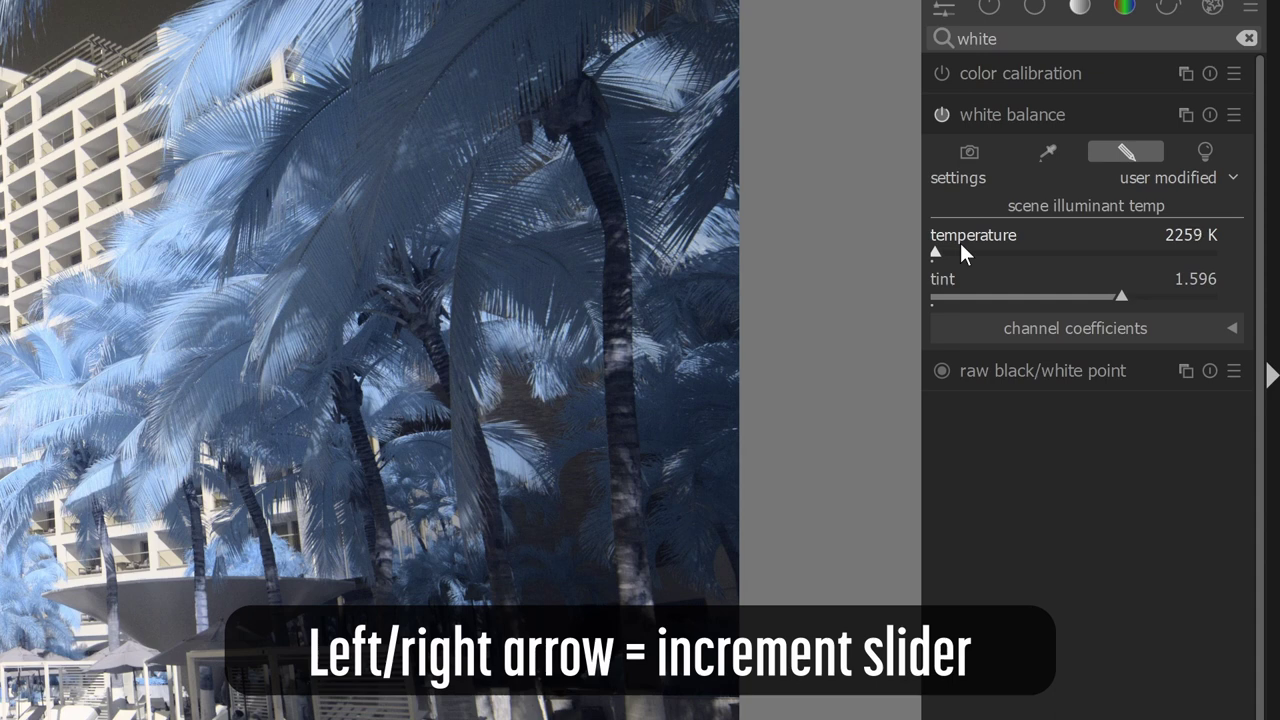
key("Right")
key("Right")
key("Right")
key("Right")
key("Right")
key("Right")
key("Right")
key("Right")
key("Right")
key("Right")
key("Left")
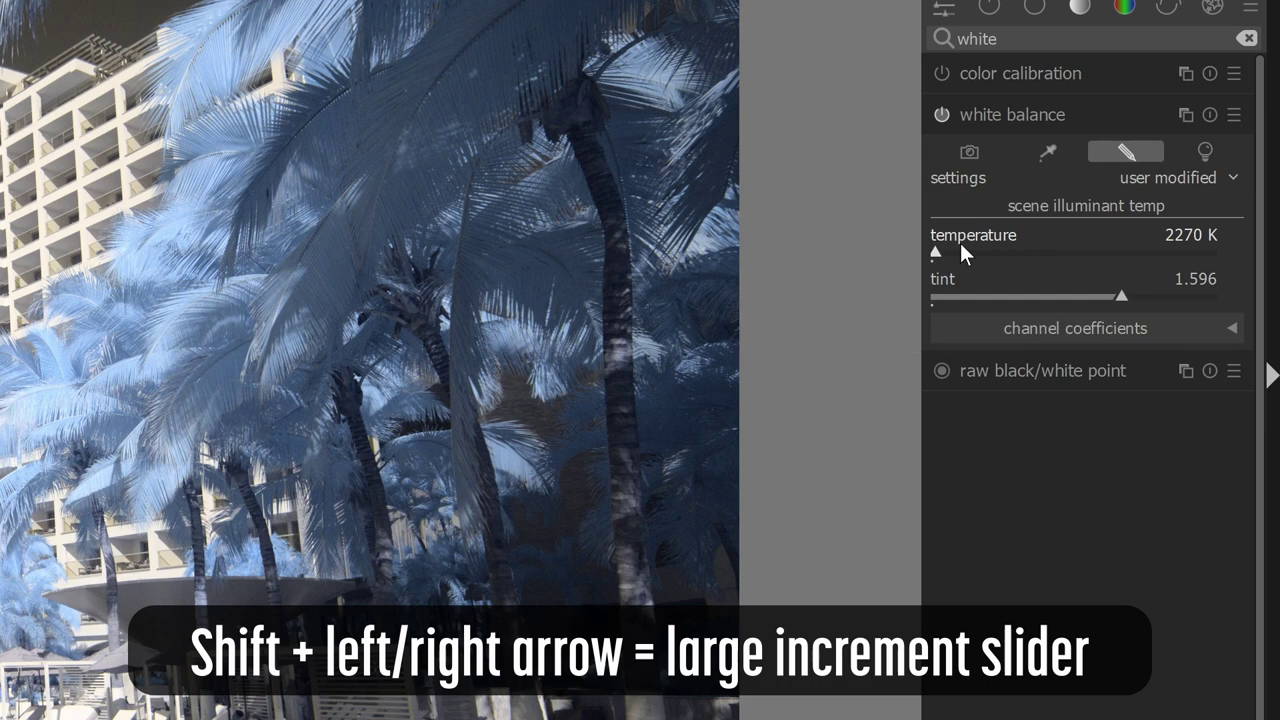
key("shift+Right")
key("shift+Right")
key("shift+Right")
key("shift+Right")
key("shift+Right")
key("shift+Left")
key("shift+Left")
key("shift+Left")
key("shift+Left")
key("shift+Left")
key("shift+Left")
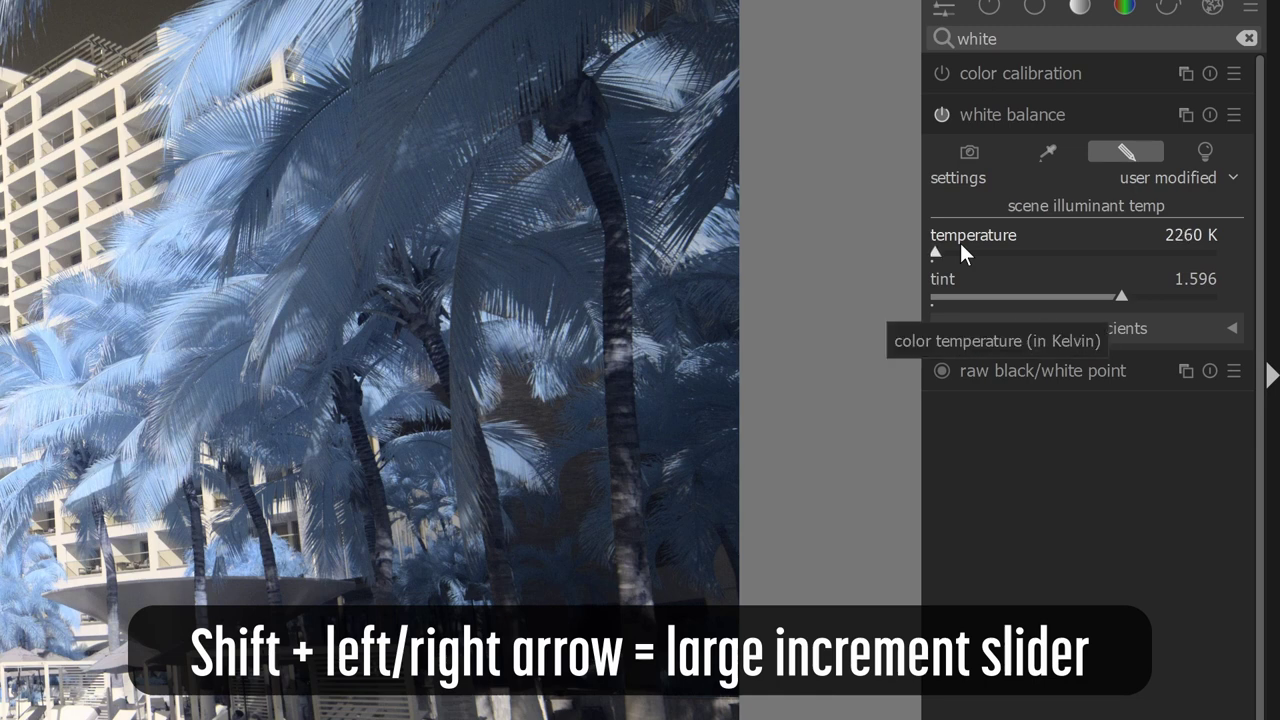
key("shift+Left")
key("shift+Left")
key("shift+Left")
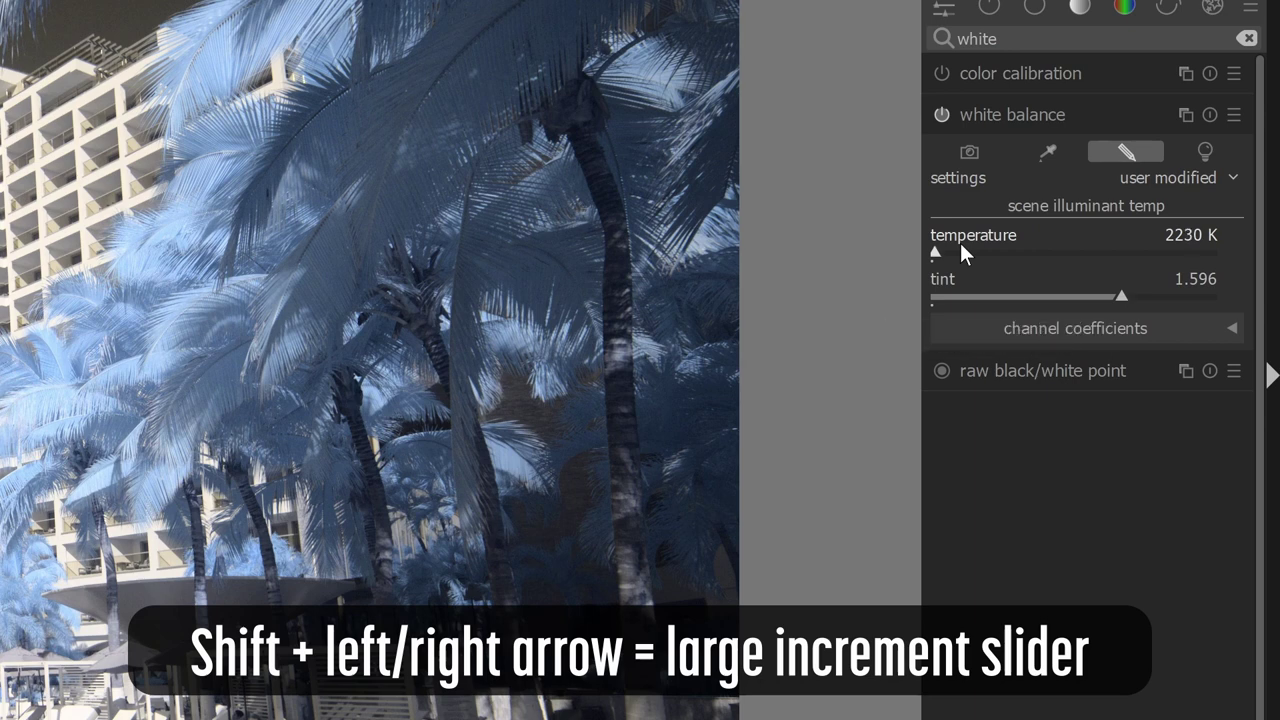
key("shift+Left")
key("shift+Left")
key("shift+Left")
key("shift+Left")
key("shift+Left")
key("shift+Left")
key("shift+Left")
key("shift+Left")
key("shift+Left")
key("shift+Left")
key("shift+Left")
key("shift+Left")
key("shift+Left")
key("shift+Left")
key("shift+Left")
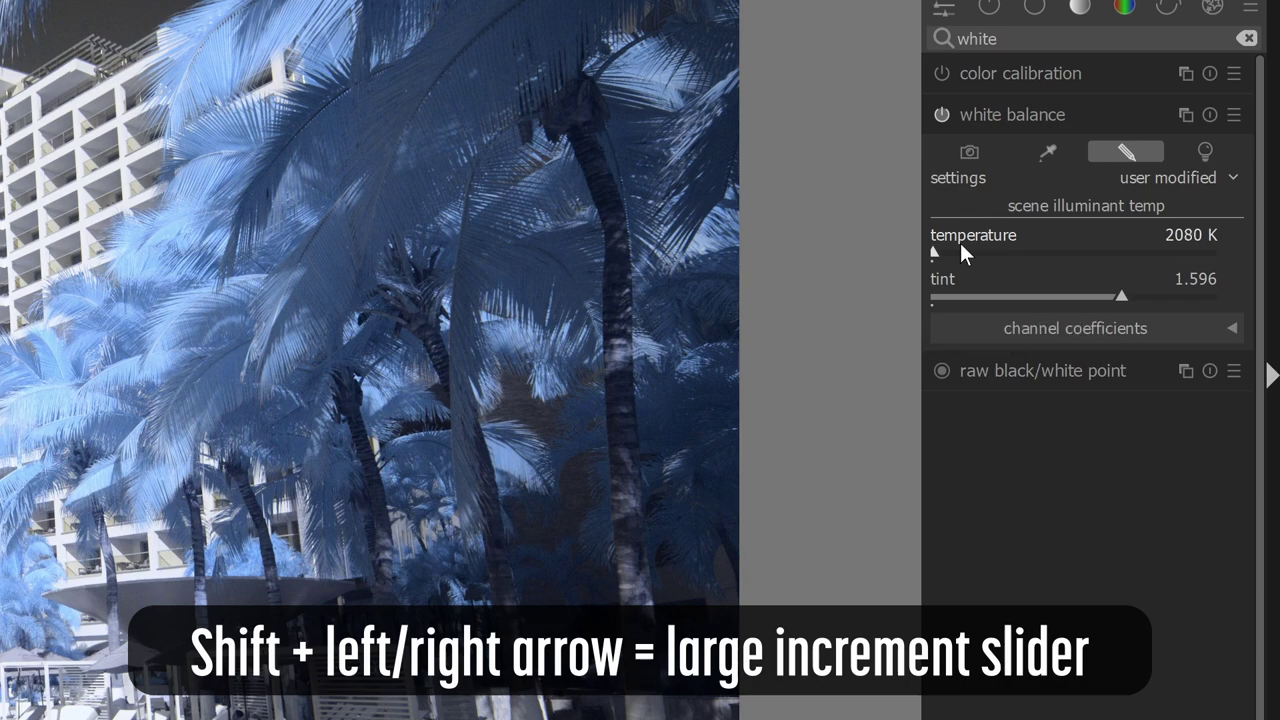
- Try the camera reference balance, then resample white balance from the palms to 2180 K, tint 1.598
left_click(1210, 150)
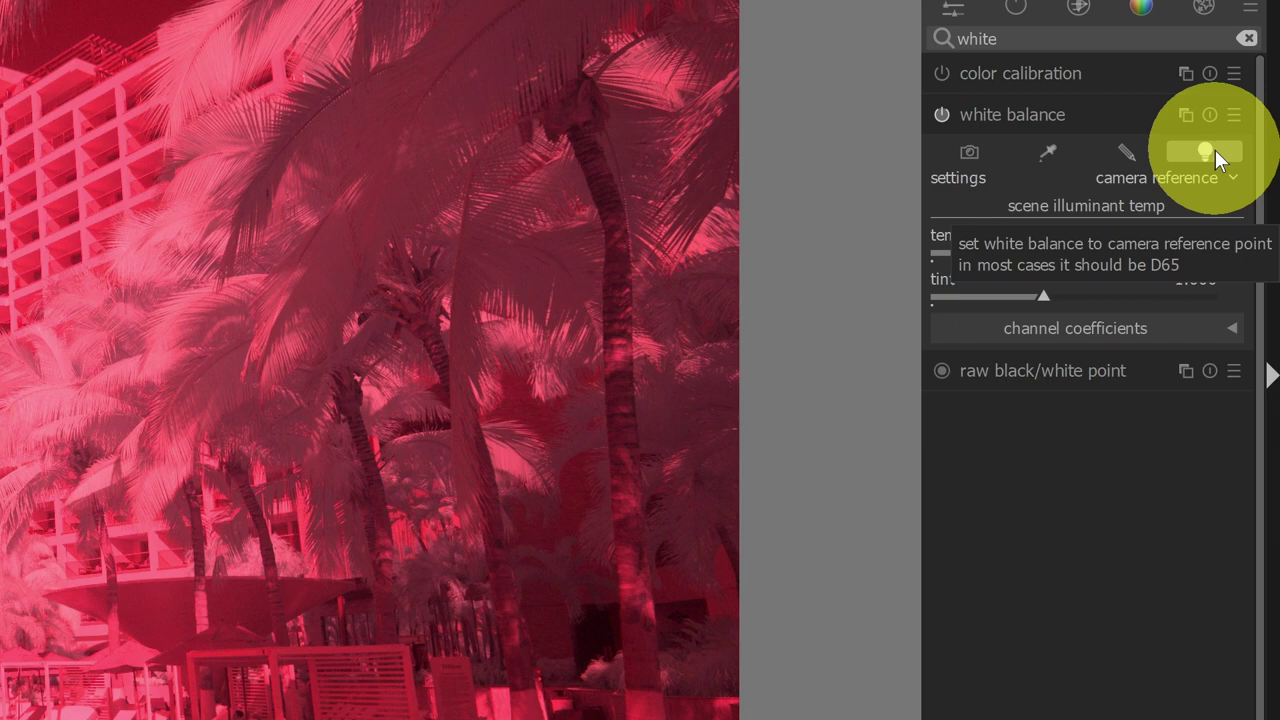
left_click(1047, 150)
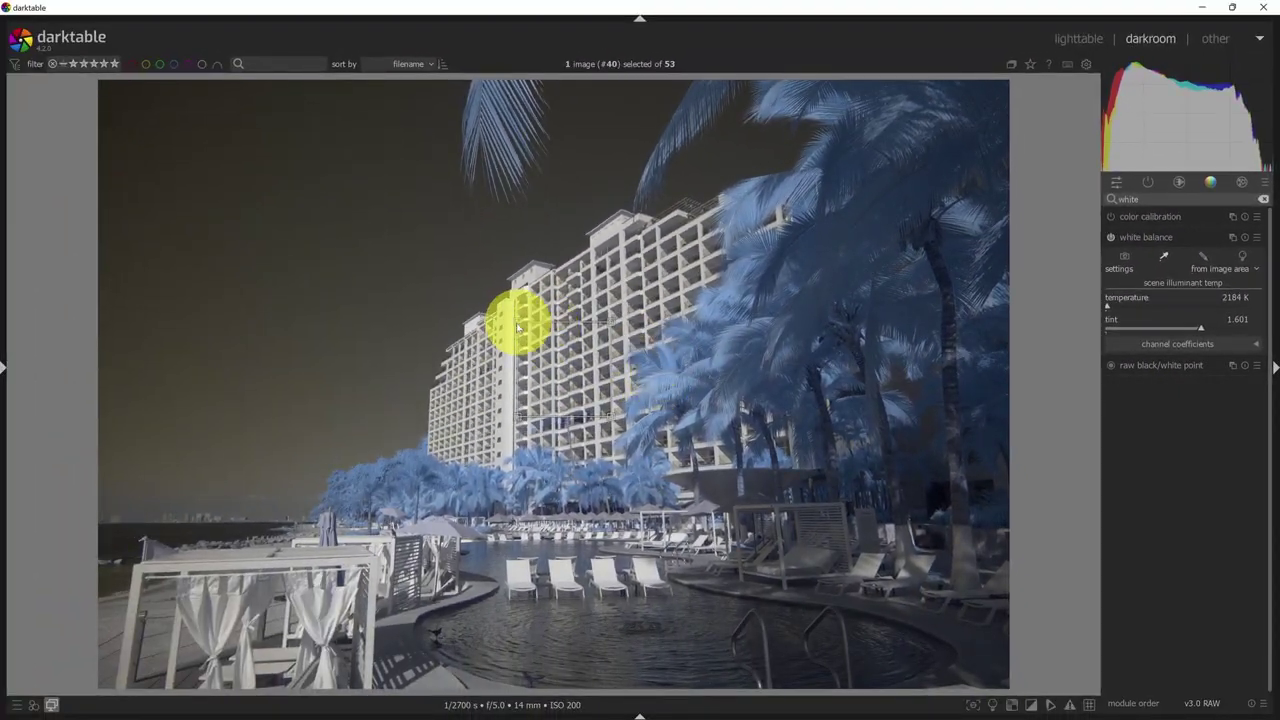
left_click_drag(406, 316, 568, 357)
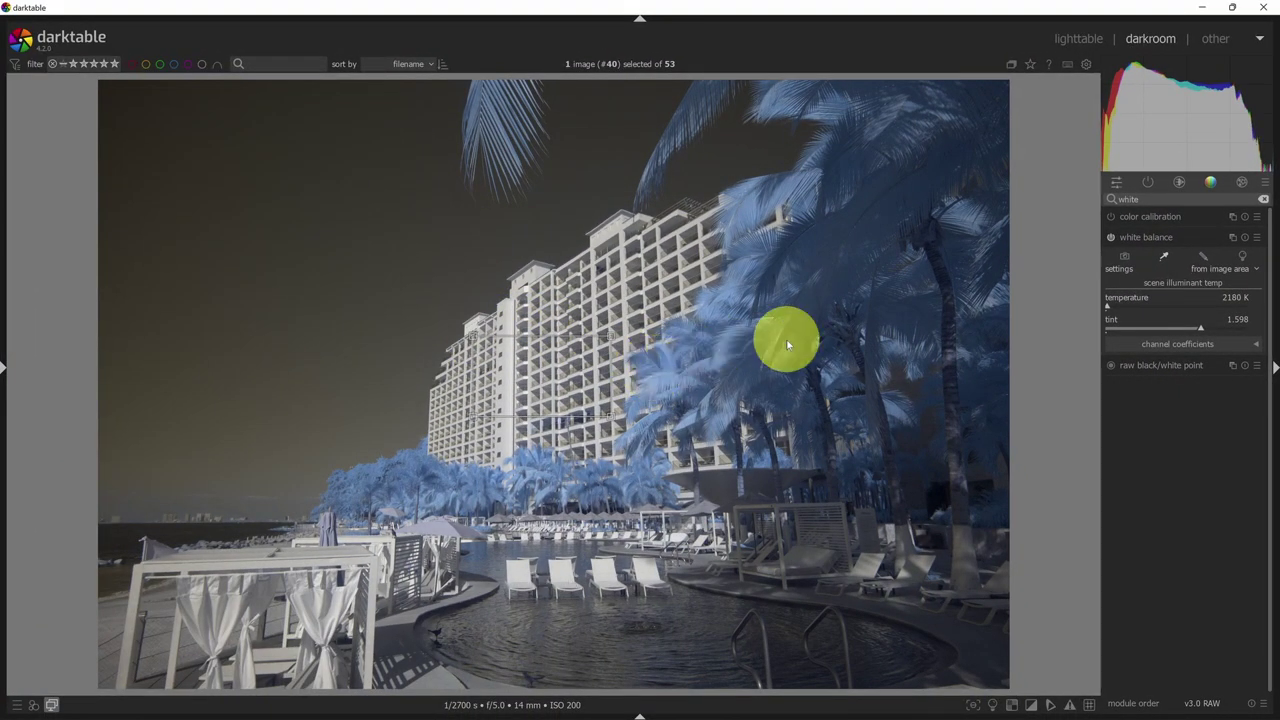